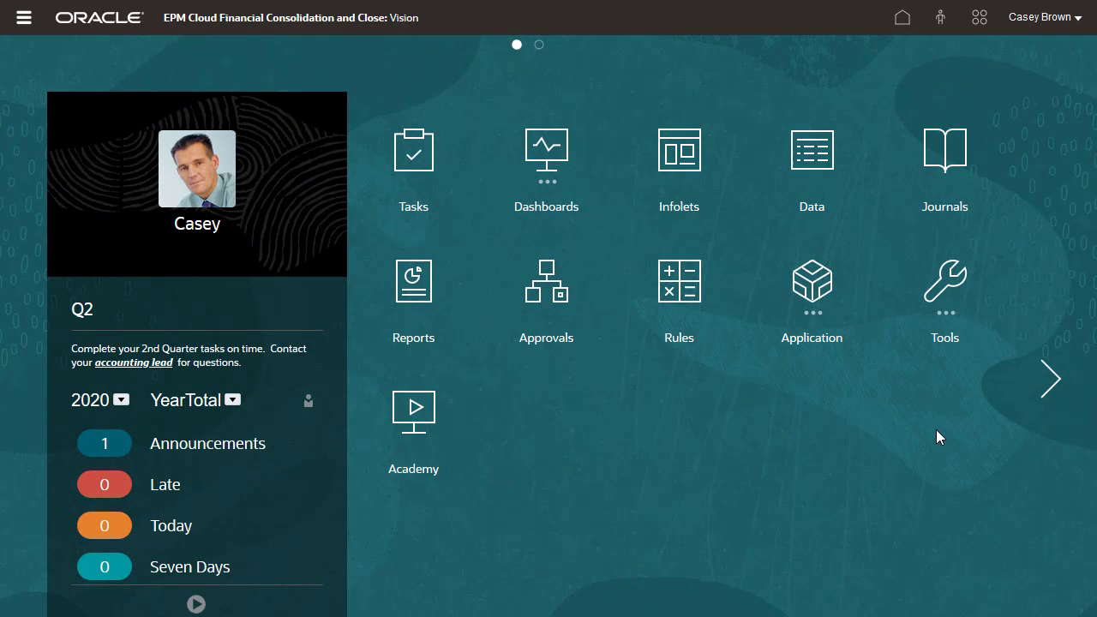
Step: Open the template tasks in Task Manager and filter them to the Corporate Month Close template
{"action": "left_click", "coordinate": [814, 290]}
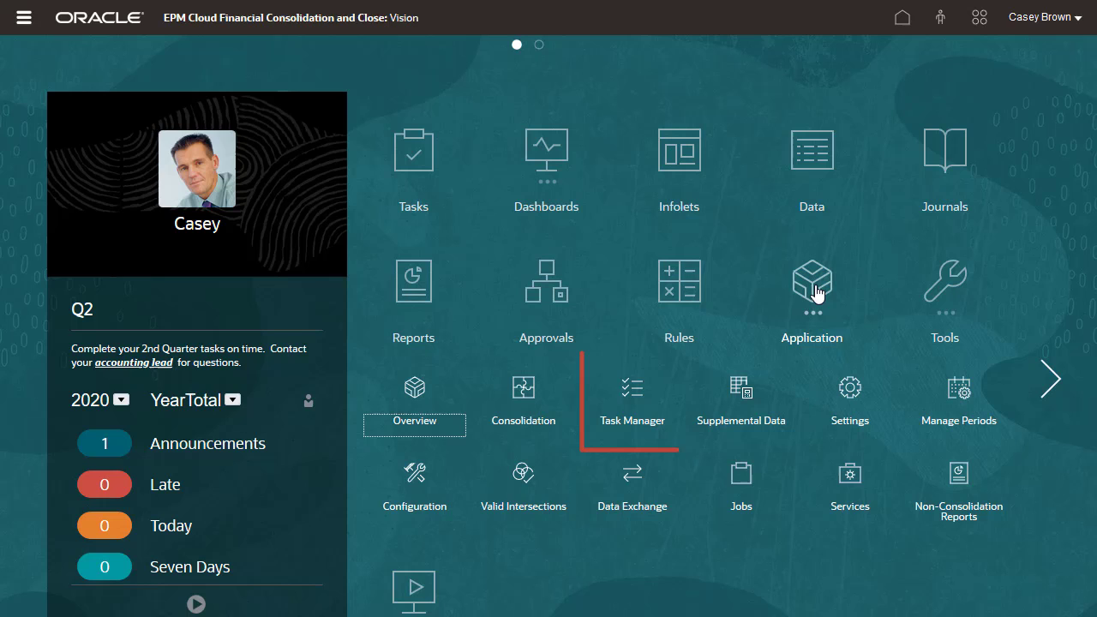
{"action": "left_click", "coordinate": [633, 393]}
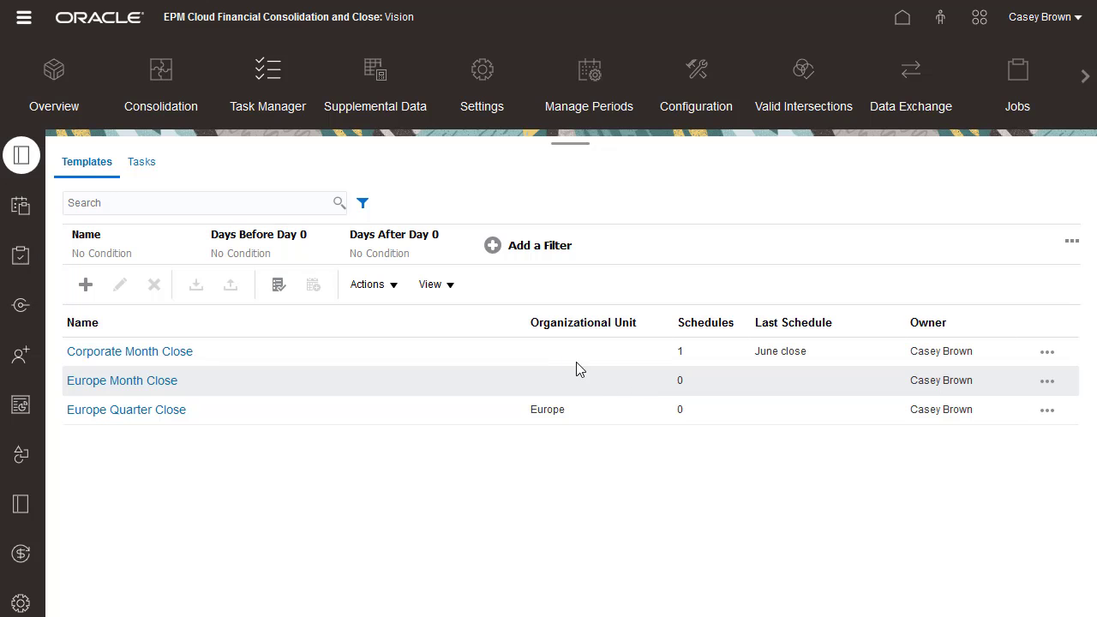
{"action": "left_click", "coordinate": [142, 163]}
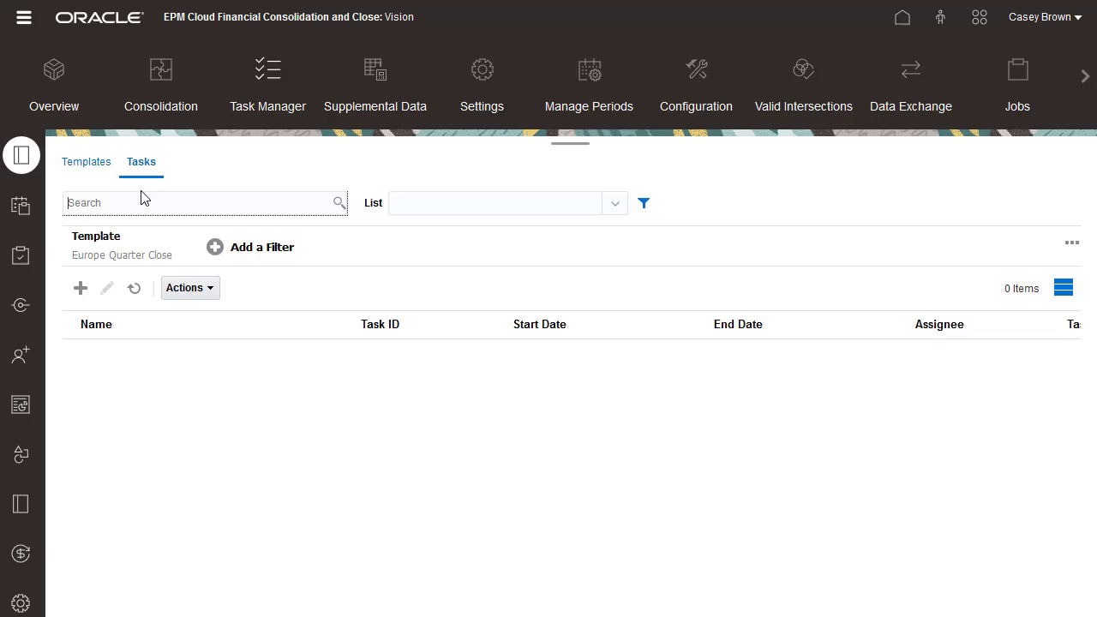
{"action": "left_click", "coordinate": [132, 254]}
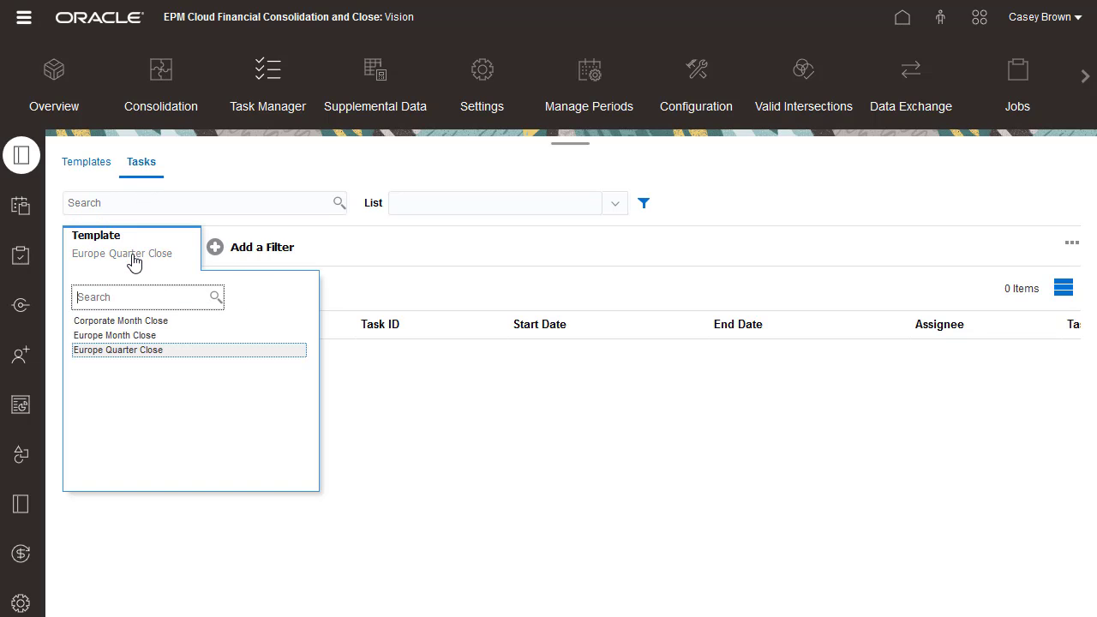
{"action": "left_click", "coordinate": [180, 322]}
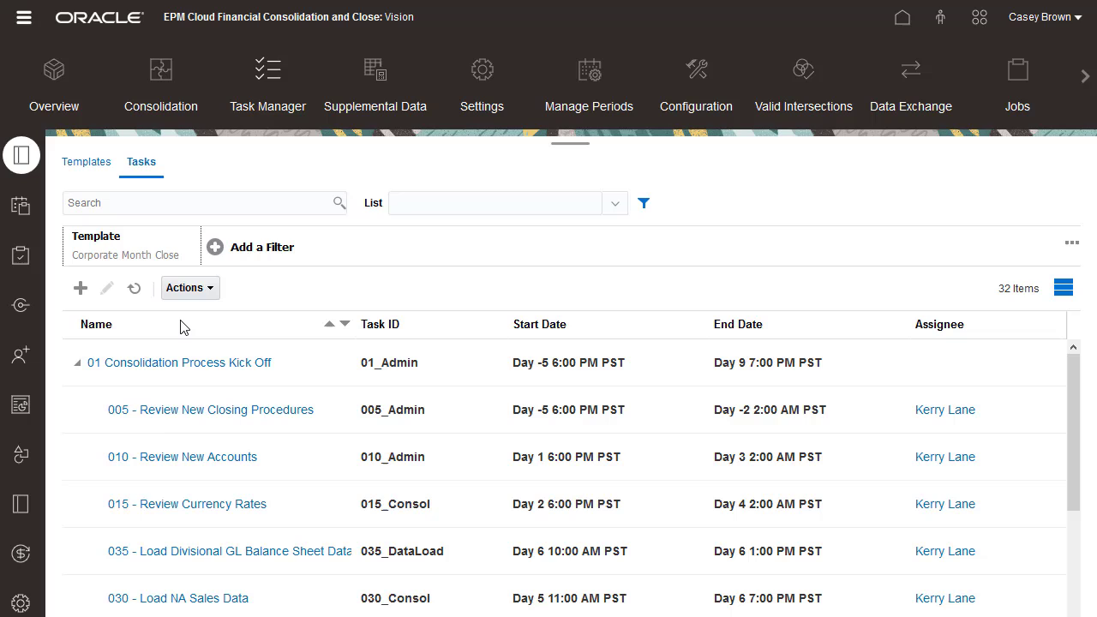
Step: Create a new task named "020 - Load Admin Data" with task ID 020_Consol and description "Load Admin Data"
{"action": "left_click", "coordinate": [81, 288]}
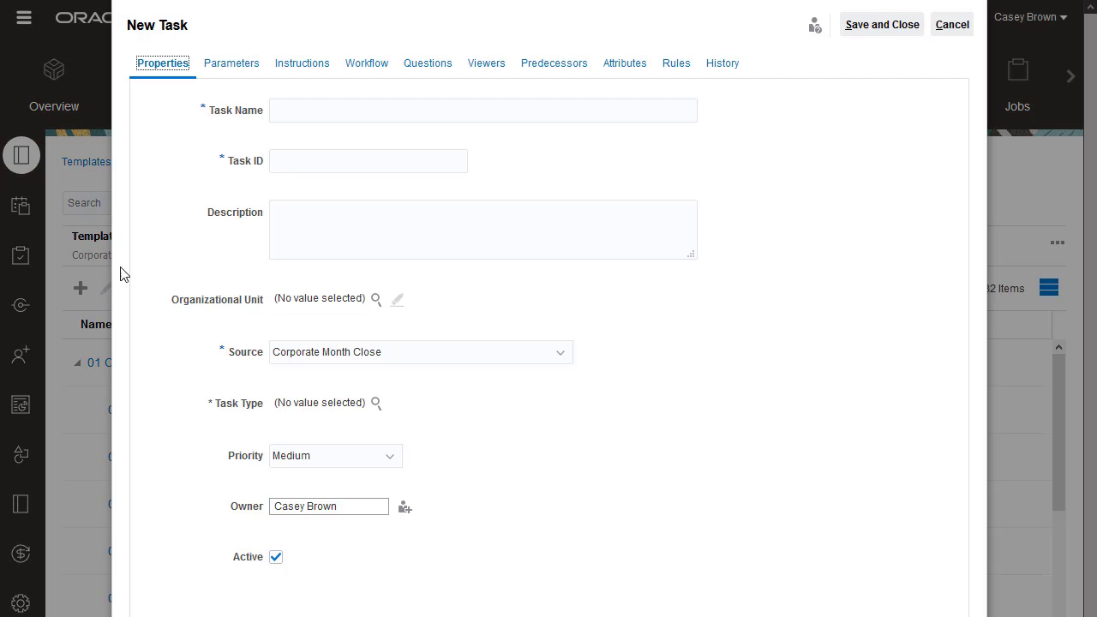
{"action": "left_click", "coordinate": [289, 110]}
{"action": "type", "text": "020"}
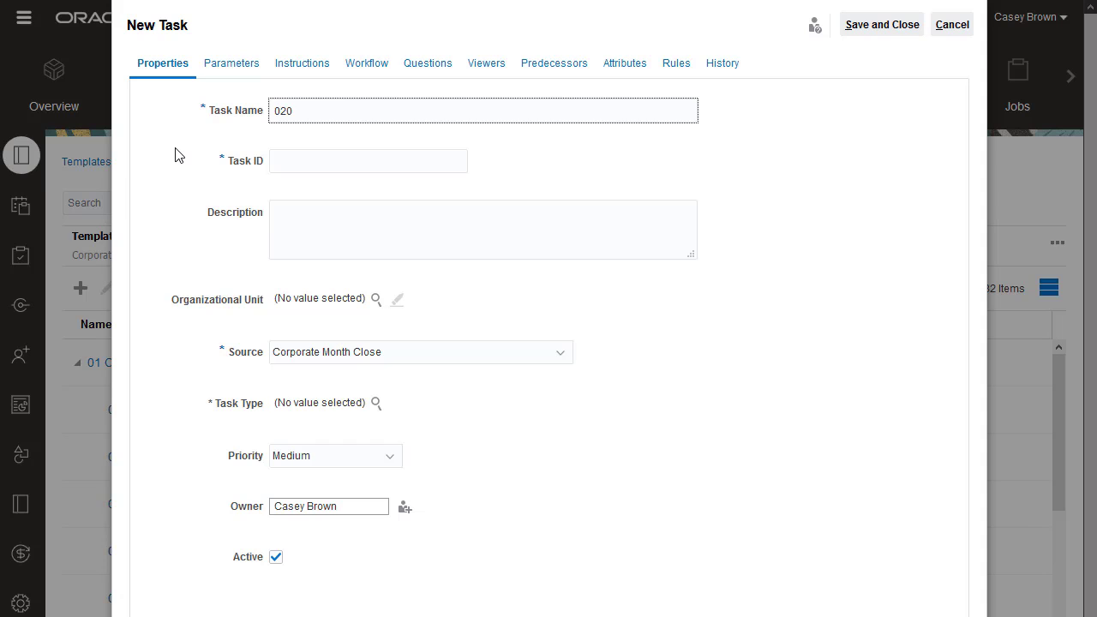
{"action": "type", "text": " - Load Admin Data"}
{"action": "left_click", "coordinate": [290, 152]}
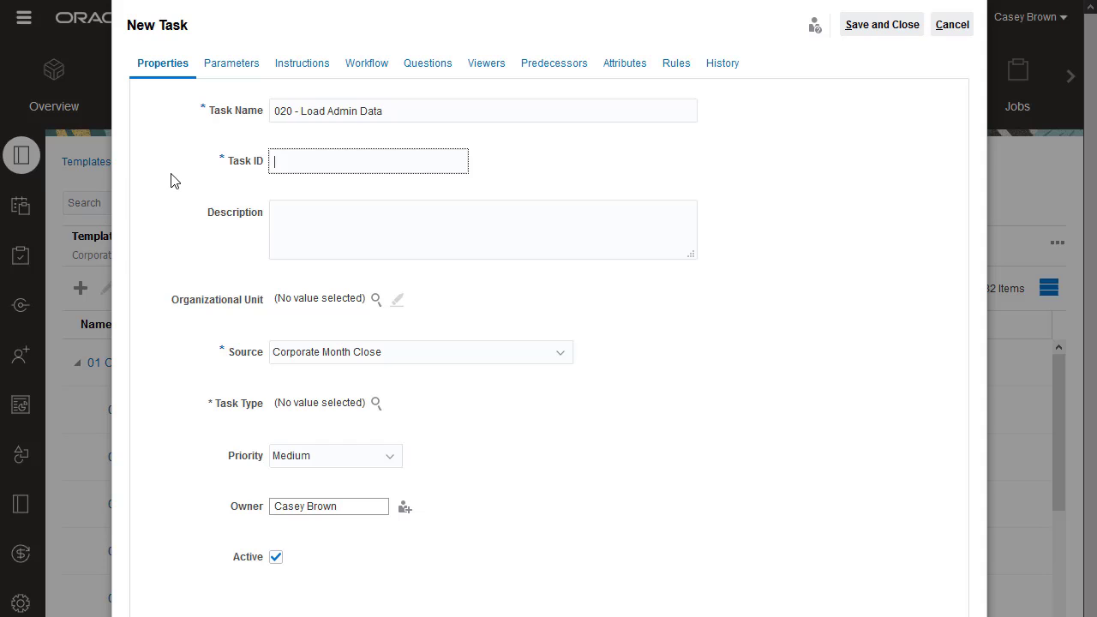
{"action": "type", "text": "020_Consol"}
{"action": "key", "text": "Tab"}
{"action": "type", "text": "Load Admin Data"}
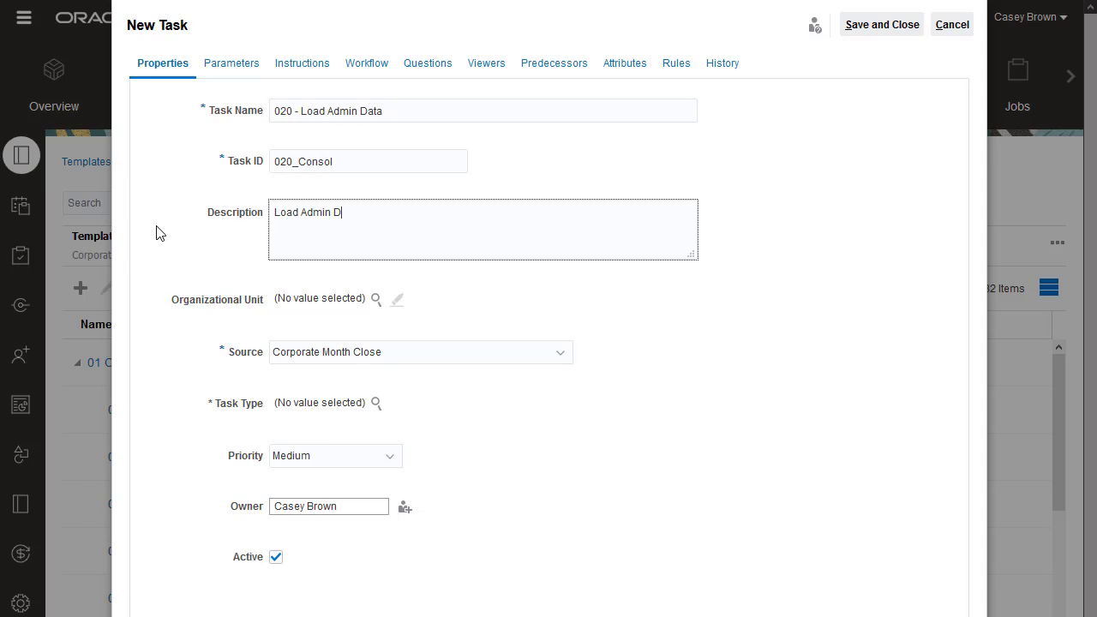
{"action": "left_click", "coordinate": [156, 232]}
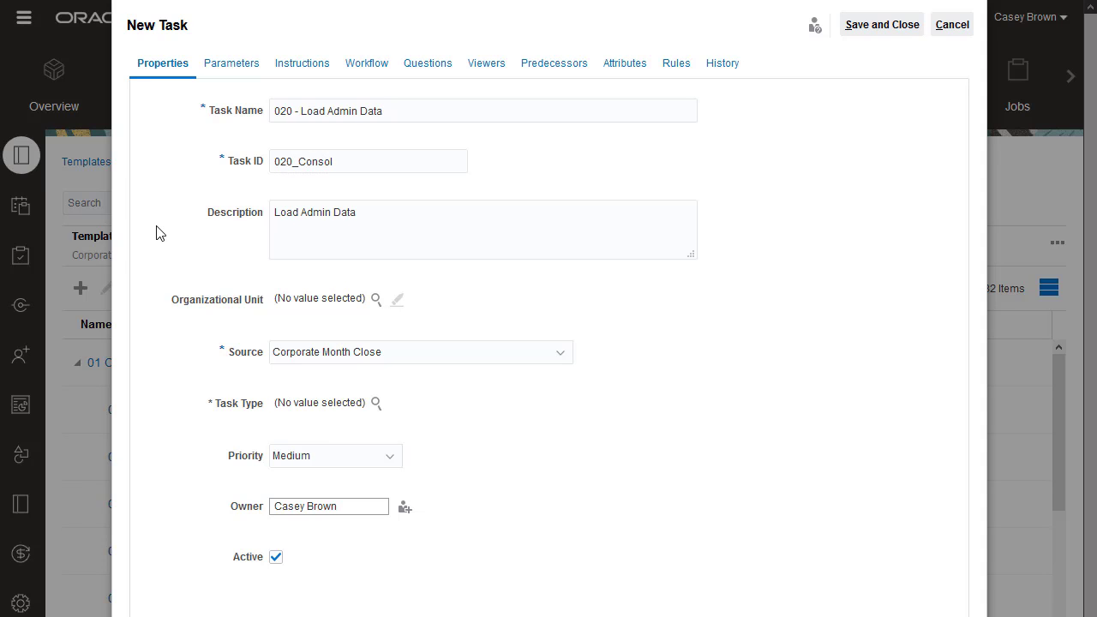
Step: Set the new task's organizational unit to North America
{"action": "left_click", "coordinate": [373, 300]}
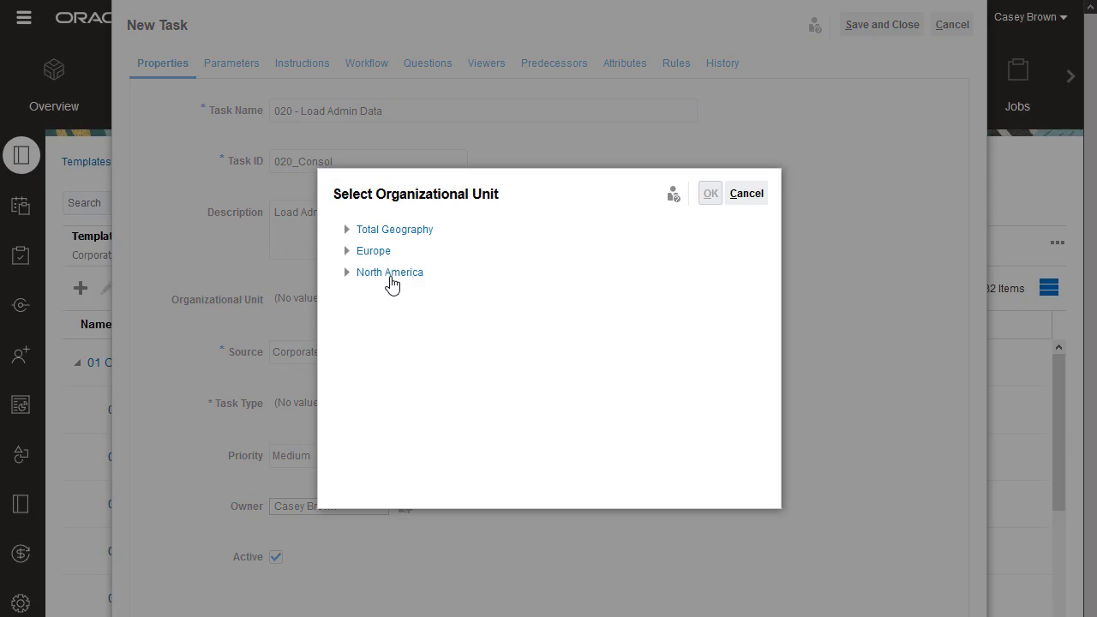
{"action": "left_click", "coordinate": [390, 273]}
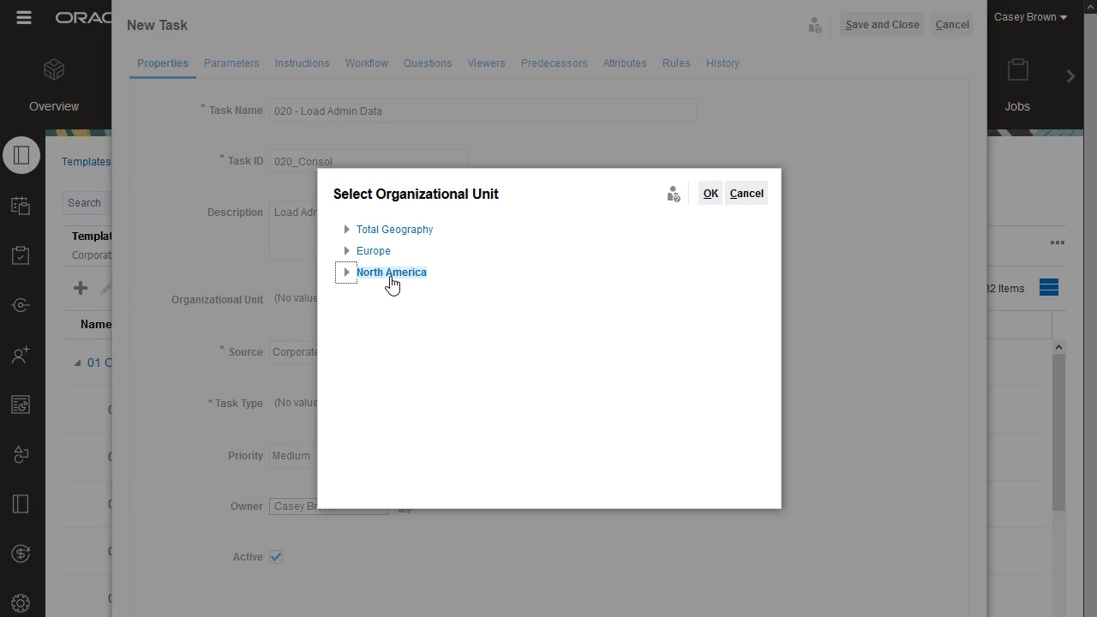
{"action": "left_click", "coordinate": [709, 195]}
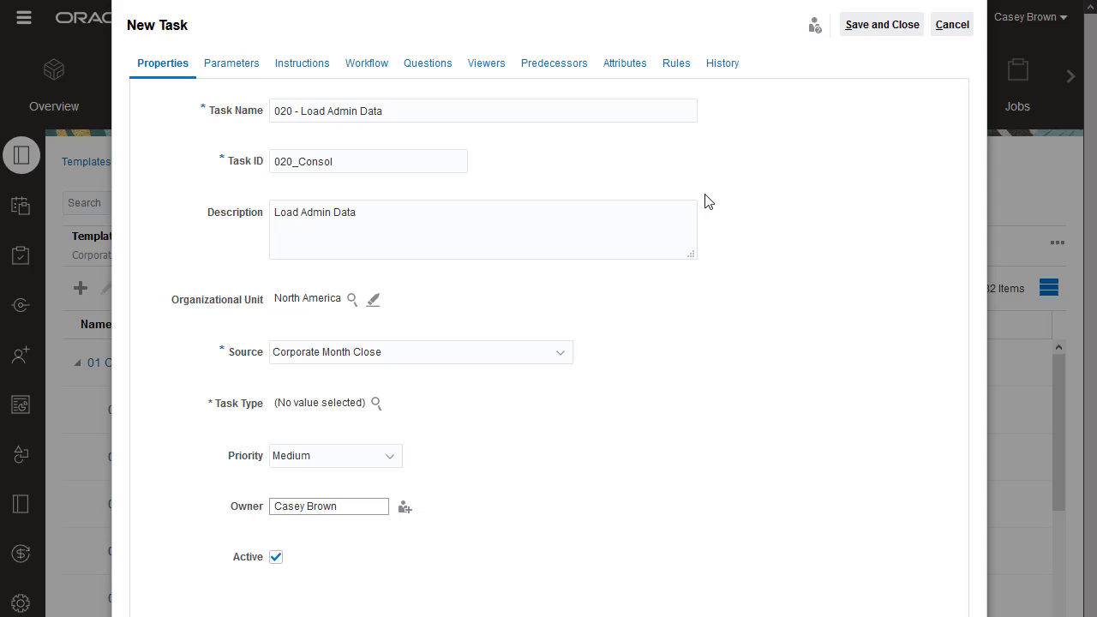
Step: Set the task type to Enter Form Data under Financial Close and Consolidation, and the priority to High
{"action": "left_click", "coordinate": [375, 402]}
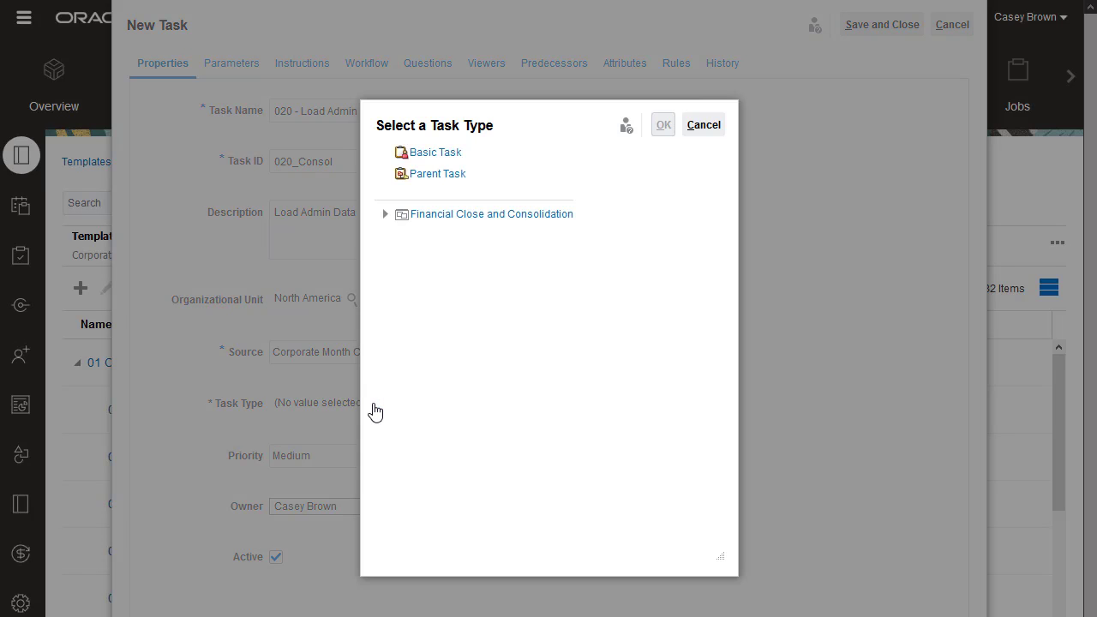
{"action": "left_click", "coordinate": [384, 216]}
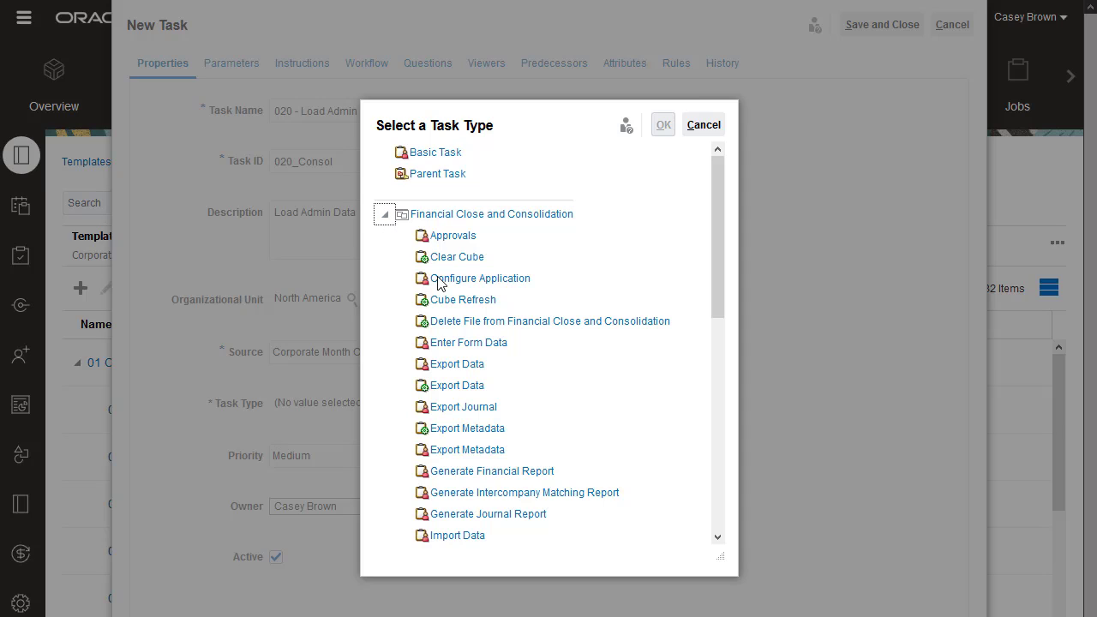
{"action": "left_click", "coordinate": [482, 342]}
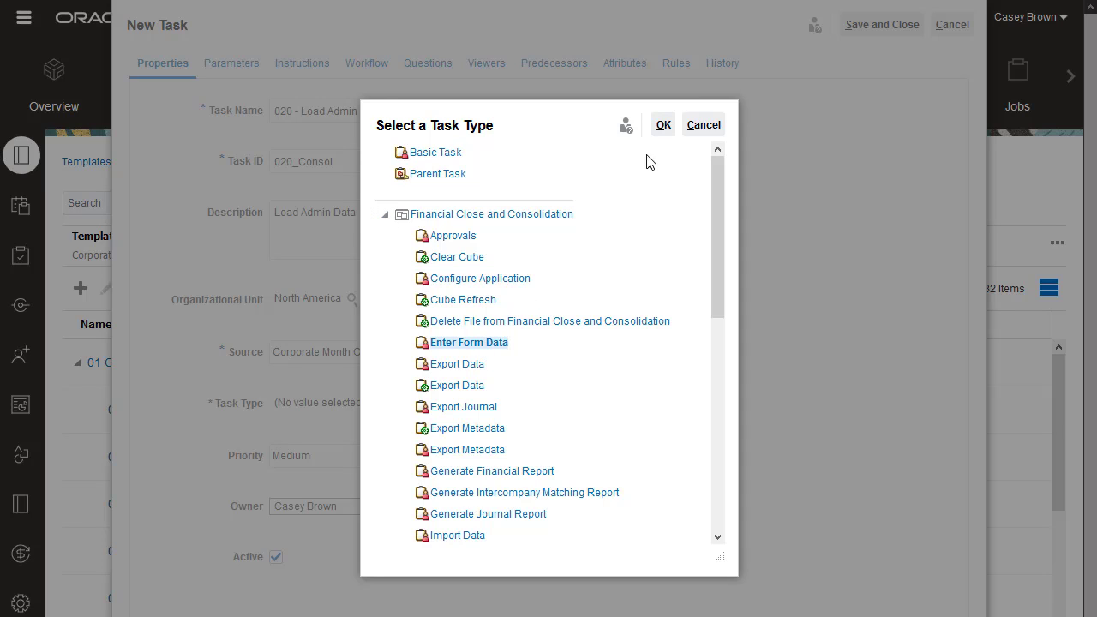
{"action": "left_click", "coordinate": [661, 124]}
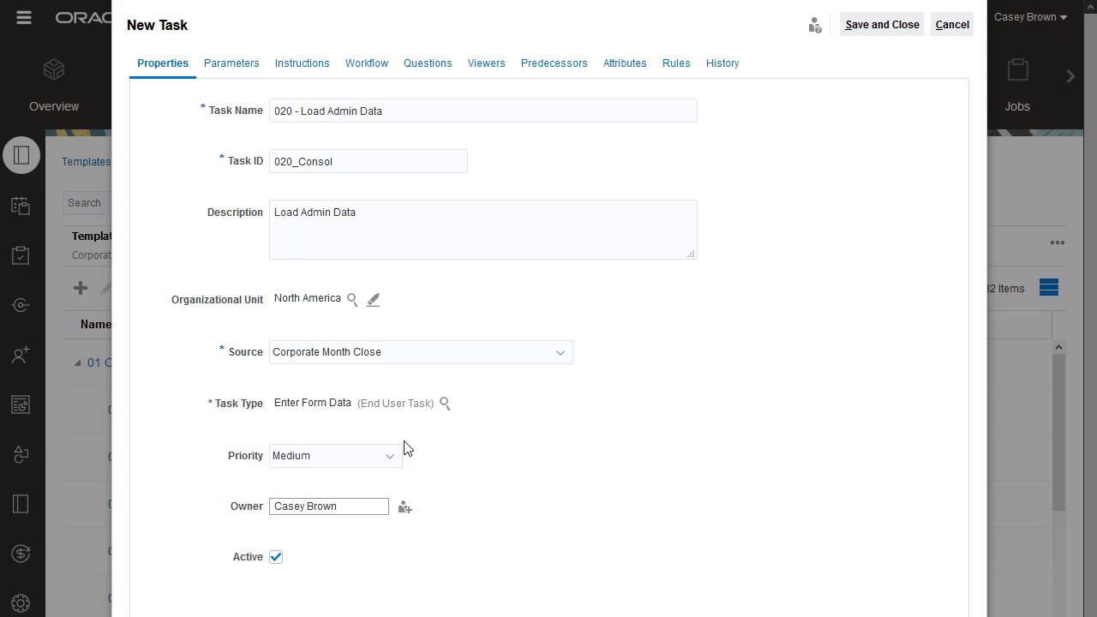
{"action": "left_click", "coordinate": [389, 460]}
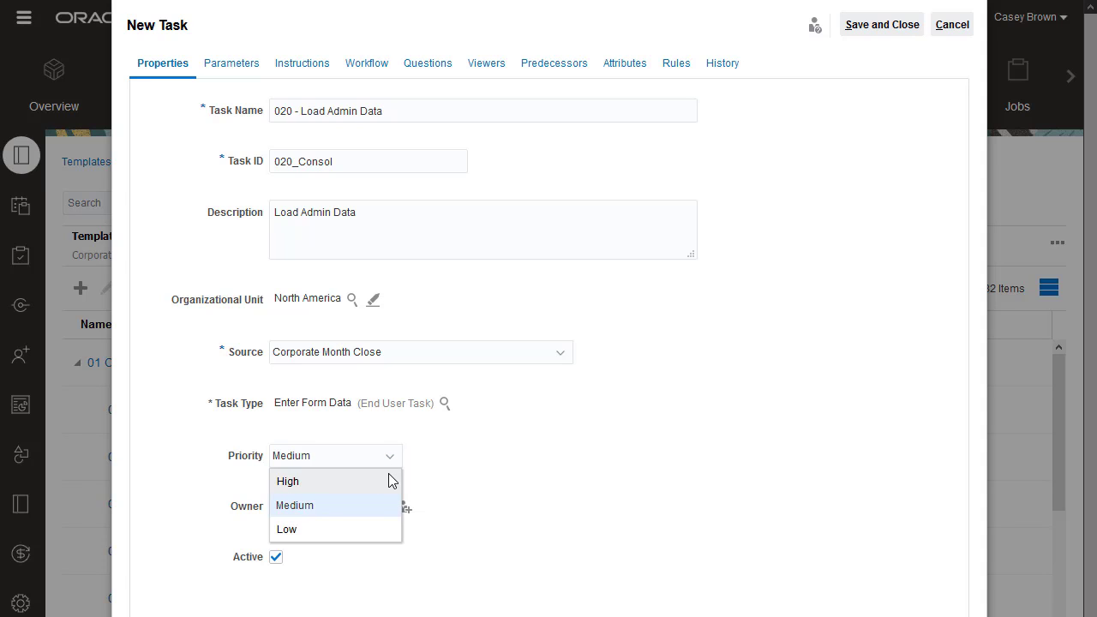
{"action": "left_click", "coordinate": [389, 480]}
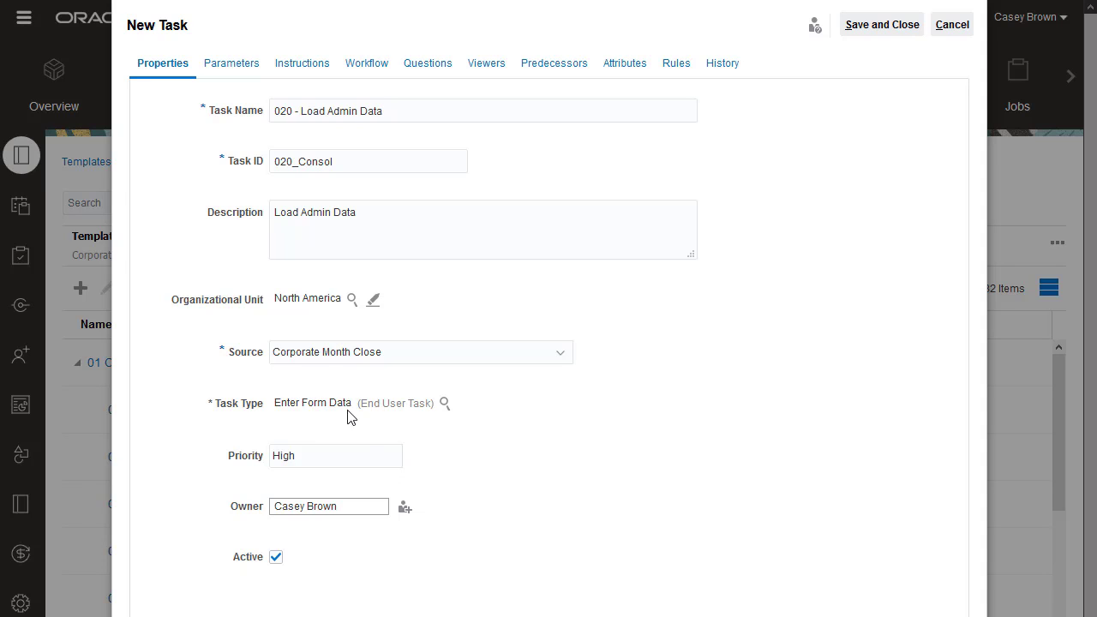
Step: Search the form library for "Override" and assign the Override Rates form as the task's parameter
{"action": "left_click", "coordinate": [239, 75]}
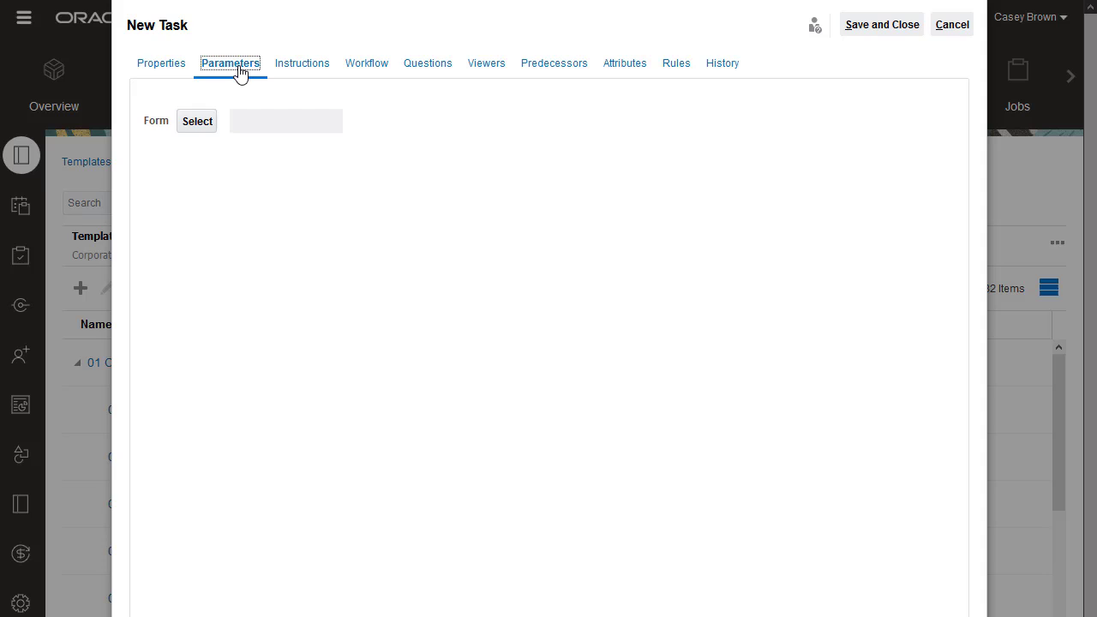
{"action": "left_click", "coordinate": [203, 121]}
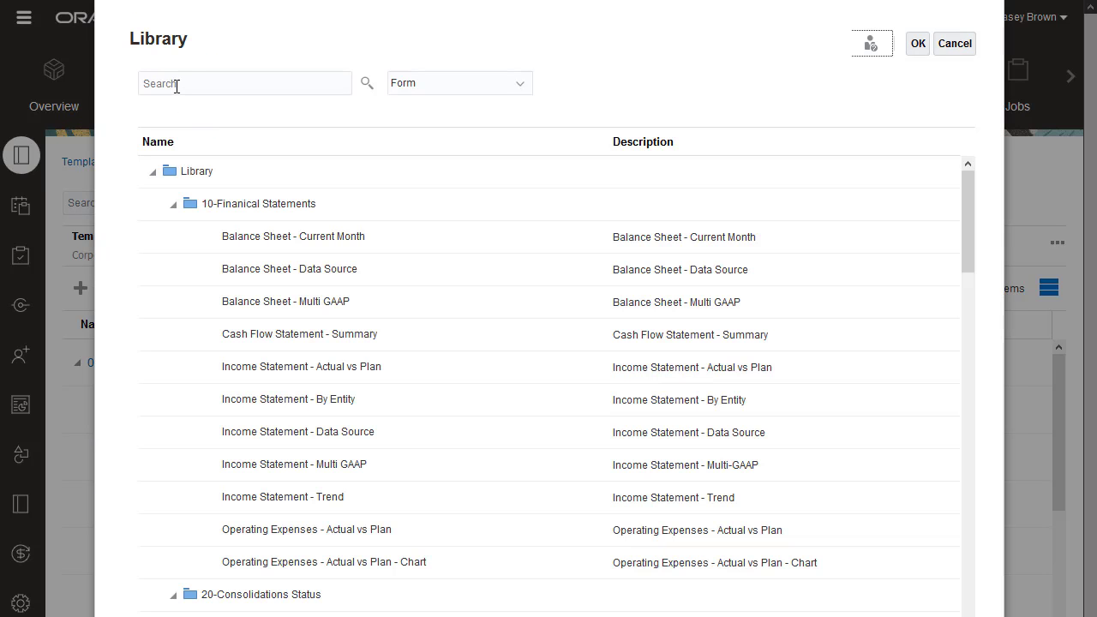
{"action": "left_click", "coordinate": [176, 83]}
{"action": "type", "text": "Override"}
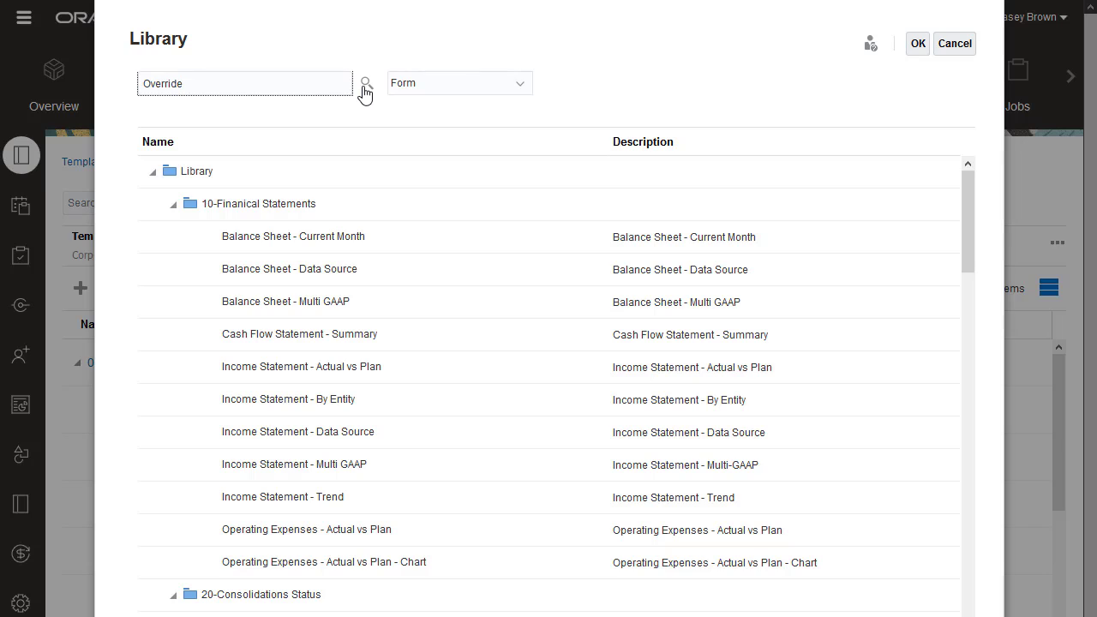
{"action": "left_click", "coordinate": [366, 85]}
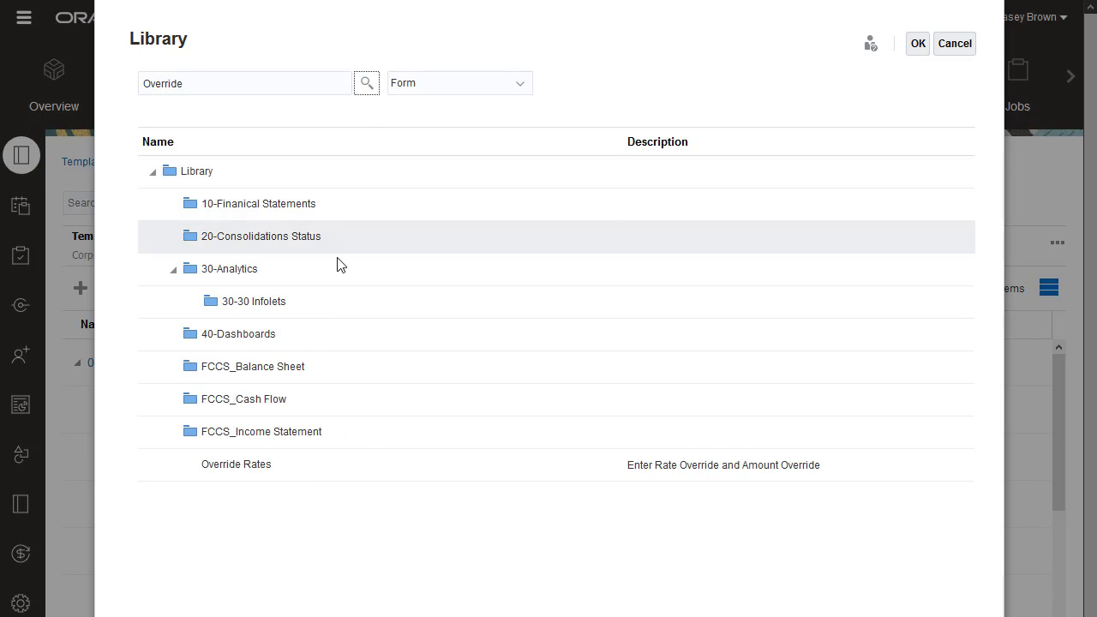
{"action": "left_click", "coordinate": [318, 464]}
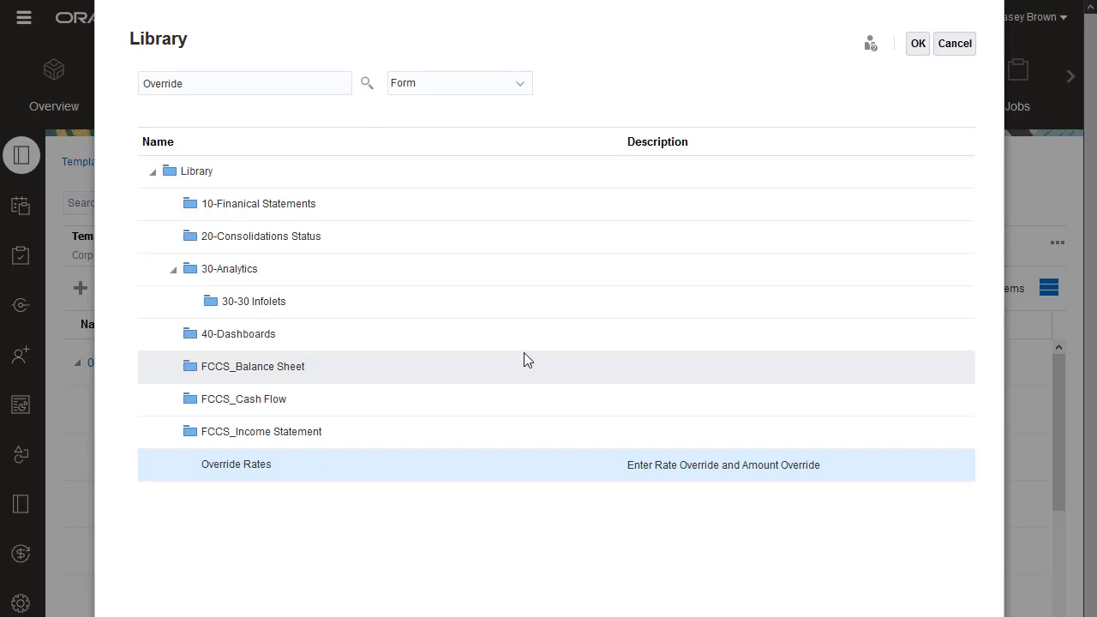
{"action": "left_click", "coordinate": [916, 47]}
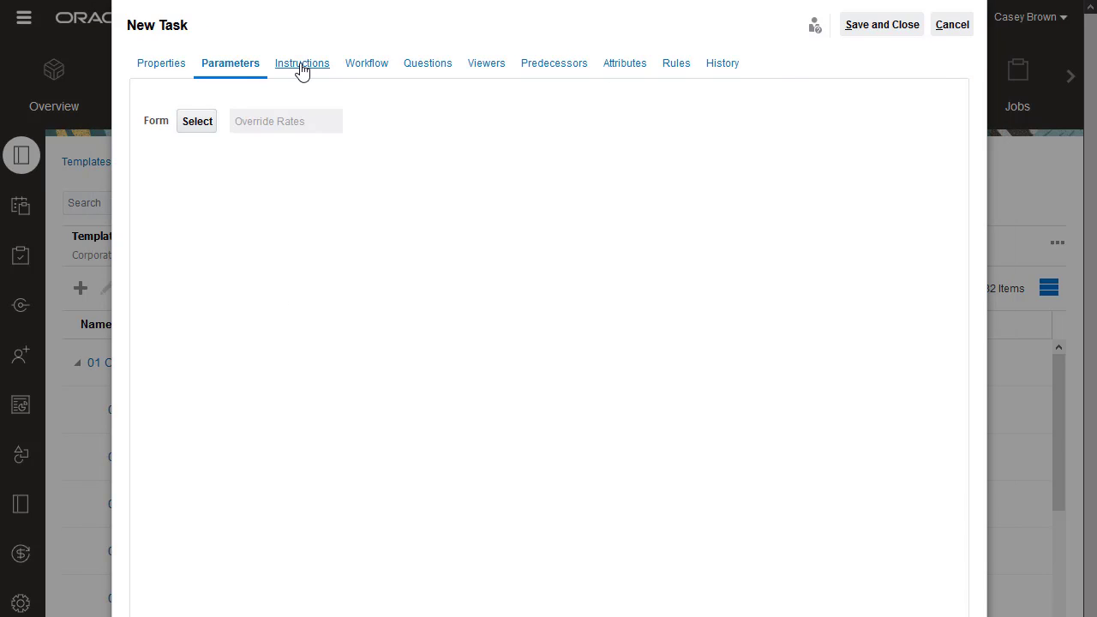
Step: Enter the task instructions "The Review New Accounts task must be completed before you start this task."
{"action": "left_click", "coordinate": [302, 65]}
{"action": "left_click", "coordinate": [257, 103]}
{"action": "type", "text": "The Review "}
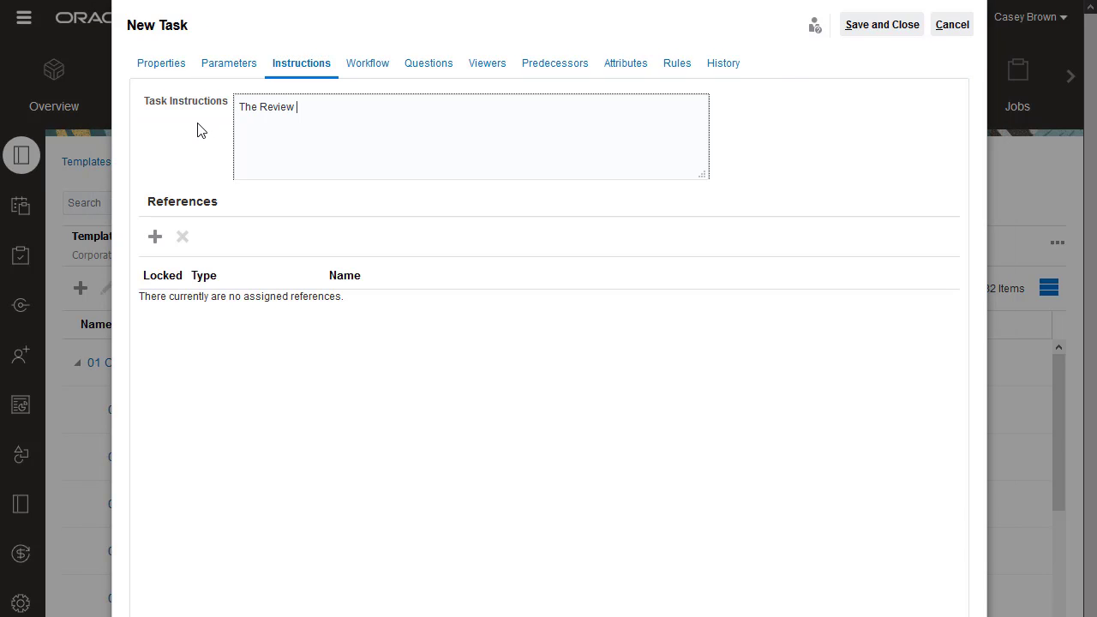
{"action": "type", "text": "New Accounts task must be completed before you start this task."}
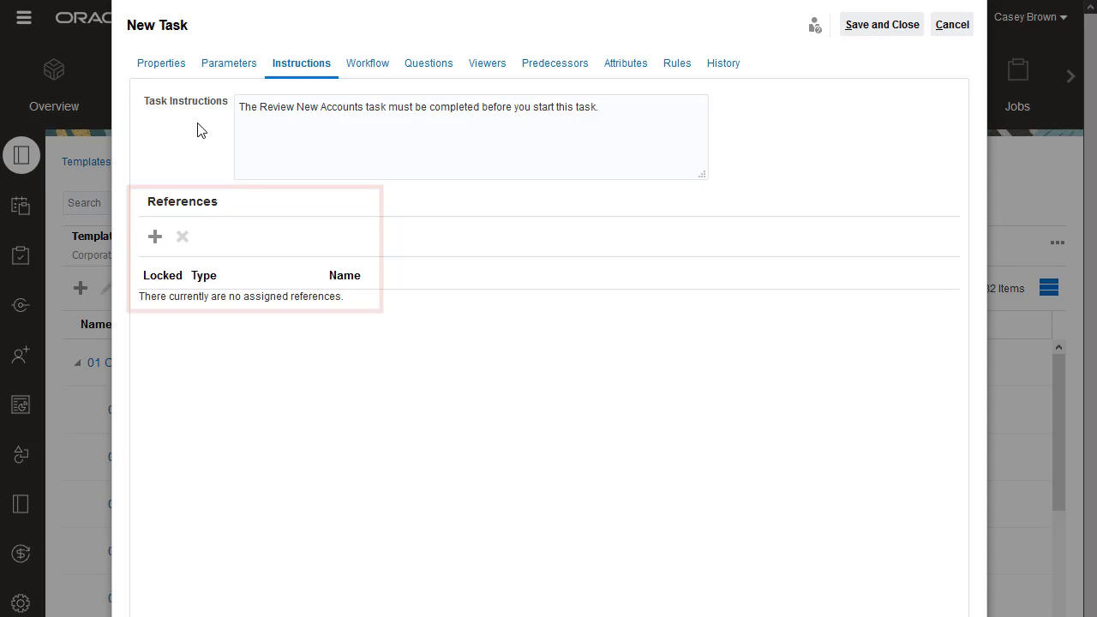
Step: In the task's workflow, search all users and assign the task to the person who handles the template's existing tasks
{"action": "left_click", "coordinate": [366, 66]}
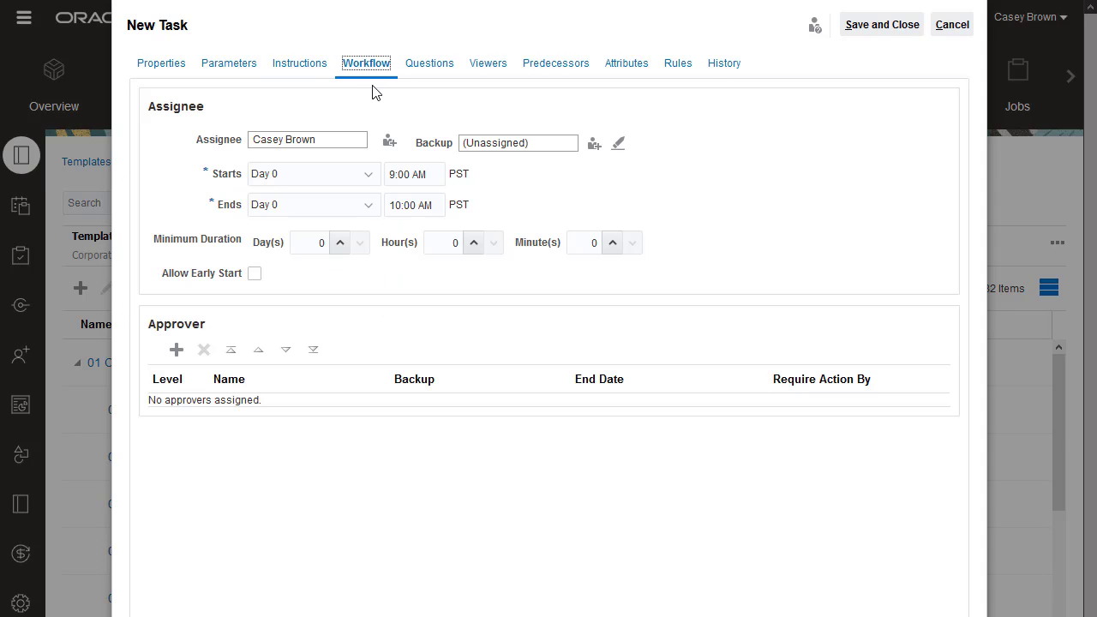
{"action": "left_click", "coordinate": [388, 143]}
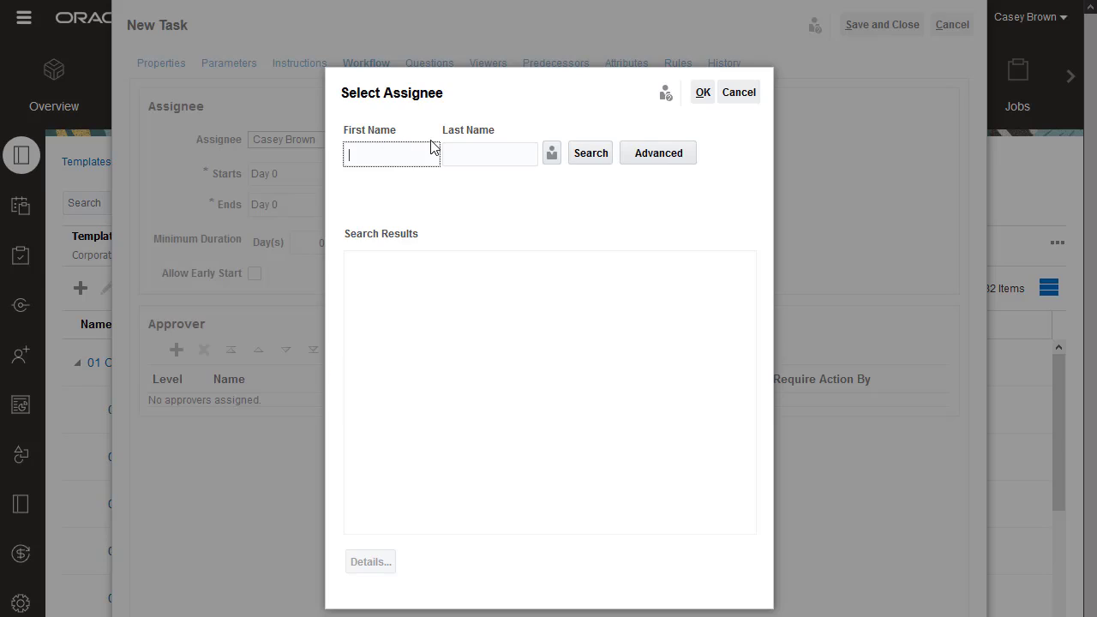
{"action": "left_click", "coordinate": [551, 155]}
{"action": "left_click", "coordinate": [588, 163]}
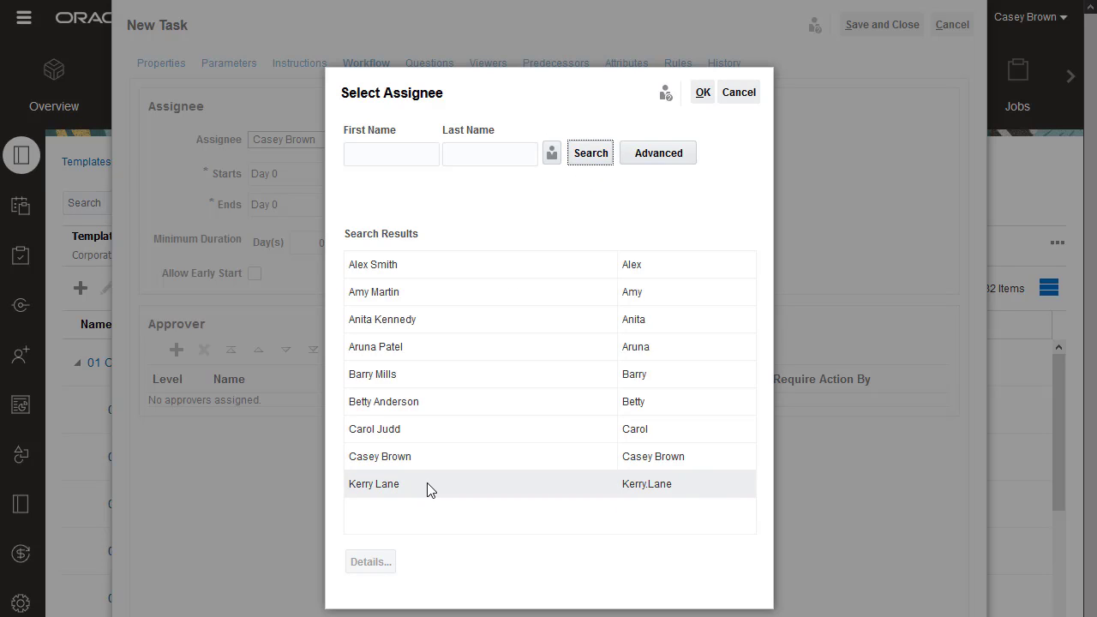
{"action": "left_click", "coordinate": [428, 485]}
{"action": "left_click", "coordinate": [702, 94]}
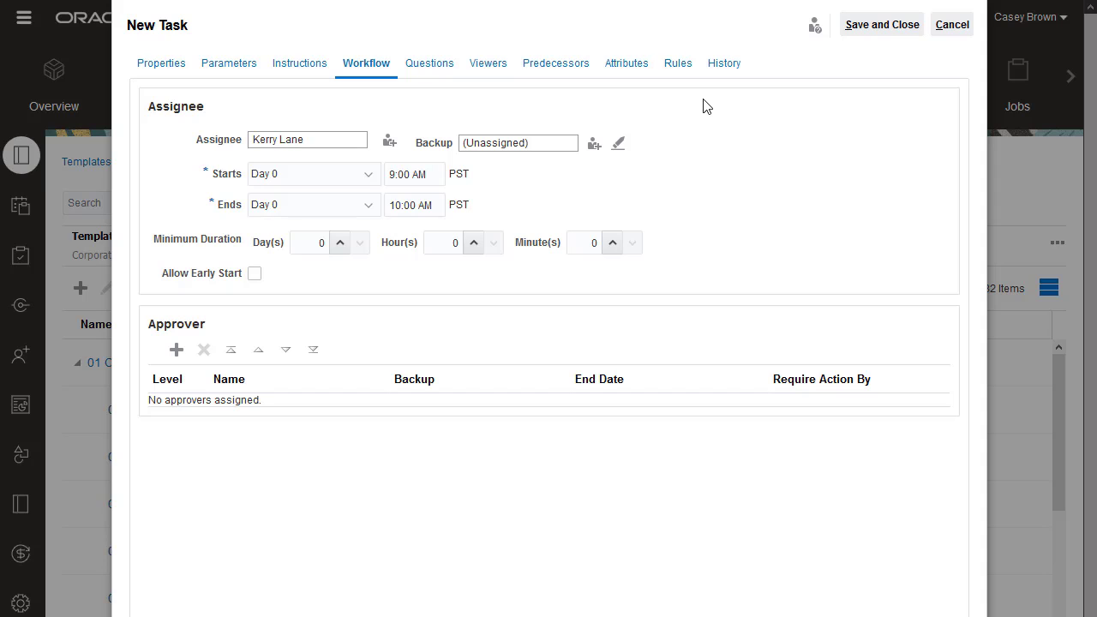
Step: Search all users and select the sixth listed person as the task's backup assignee
{"action": "left_click", "coordinate": [594, 144]}
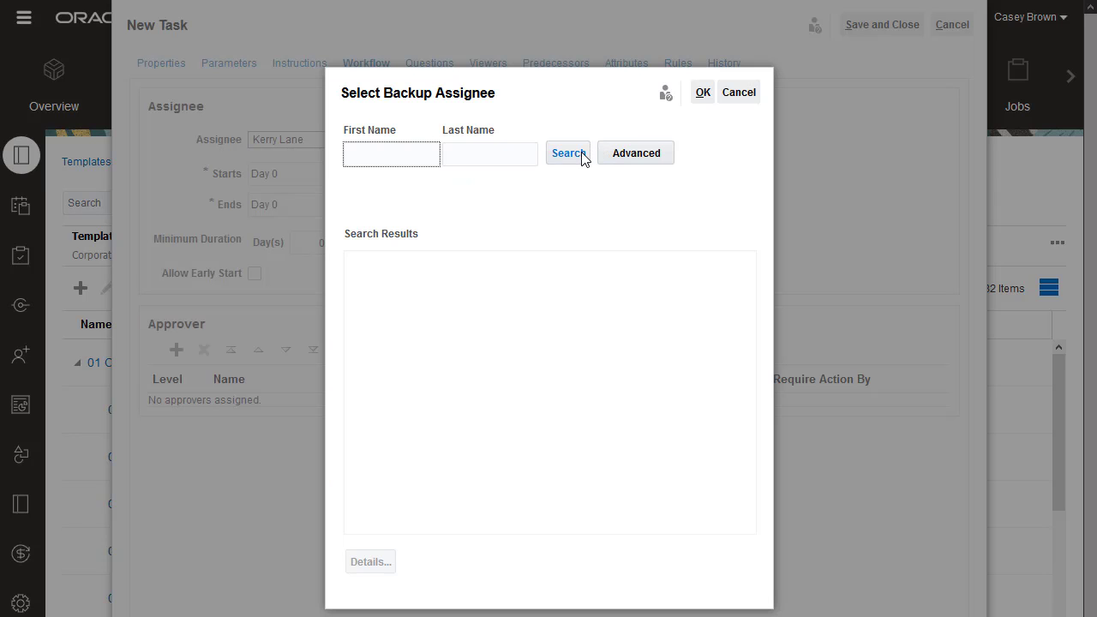
{"action": "left_click", "coordinate": [583, 154]}
{"action": "left_click", "coordinate": [459, 401]}
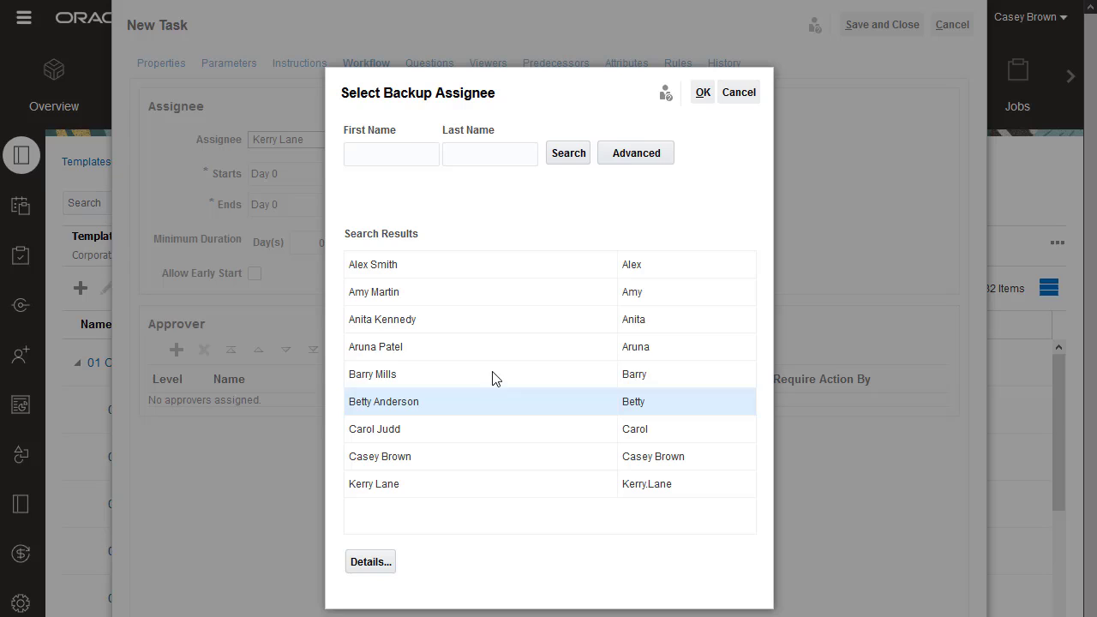
{"action": "left_click", "coordinate": [701, 95]}
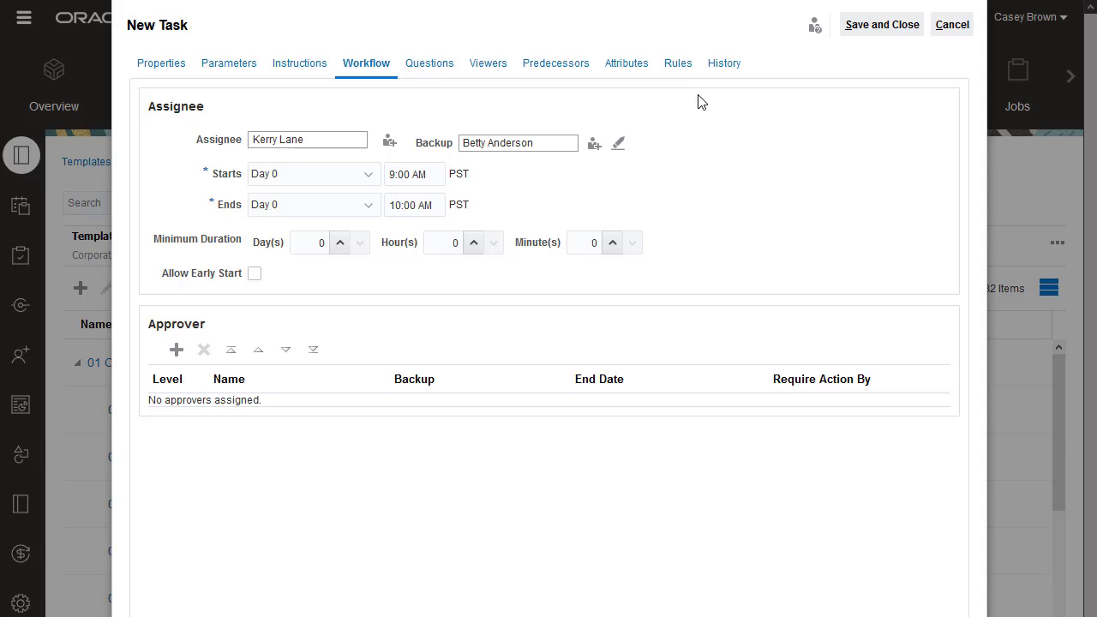
Step: Schedule the task to start on Day 4 at 6:00 PM
{"action": "left_click", "coordinate": [369, 175]}
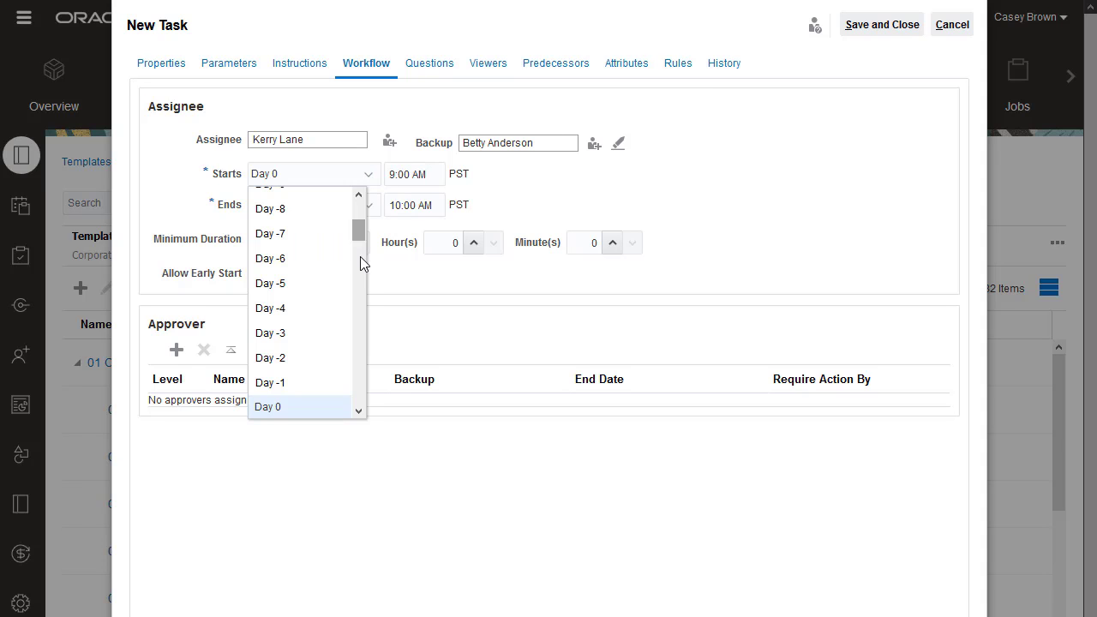
{"action": "scroll", "coordinate": [359, 343], "scroll_direction": "down", "scroll_amount": 3}
{"action": "left_click", "coordinate": [268, 297]}
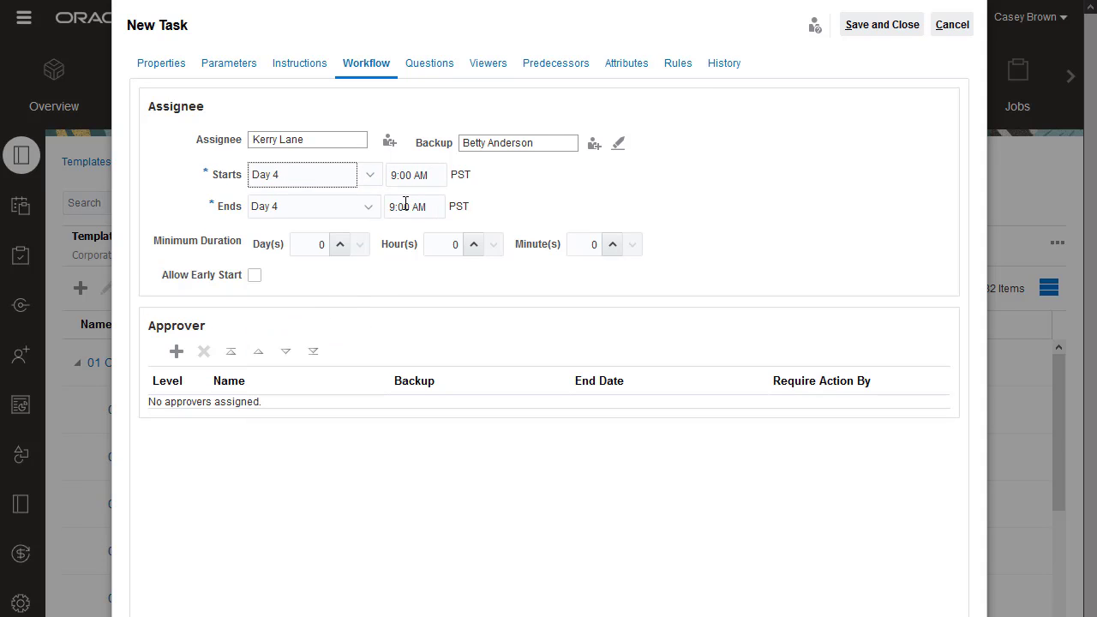
{"action": "triple_click", "coordinate": [432, 173]}
{"action": "type", "text": "6:00 PM"}
{"action": "key", "text": "Tab"}
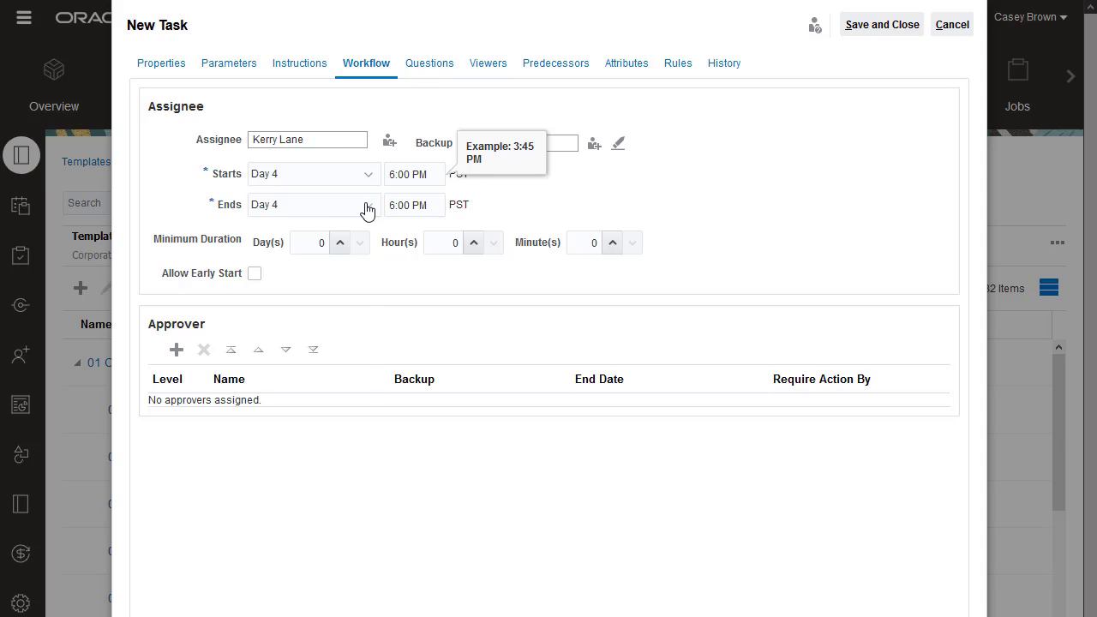
Step: Set the task to end on Day 6 at 2:00 AM and allow it to start early
{"action": "left_click", "coordinate": [368, 205]}
{"action": "scroll", "coordinate": [302, 311], "scroll_direction": "down", "scroll_amount": 3}
{"action": "left_click", "coordinate": [274, 278]}
{"action": "triple_click", "coordinate": [433, 206]}
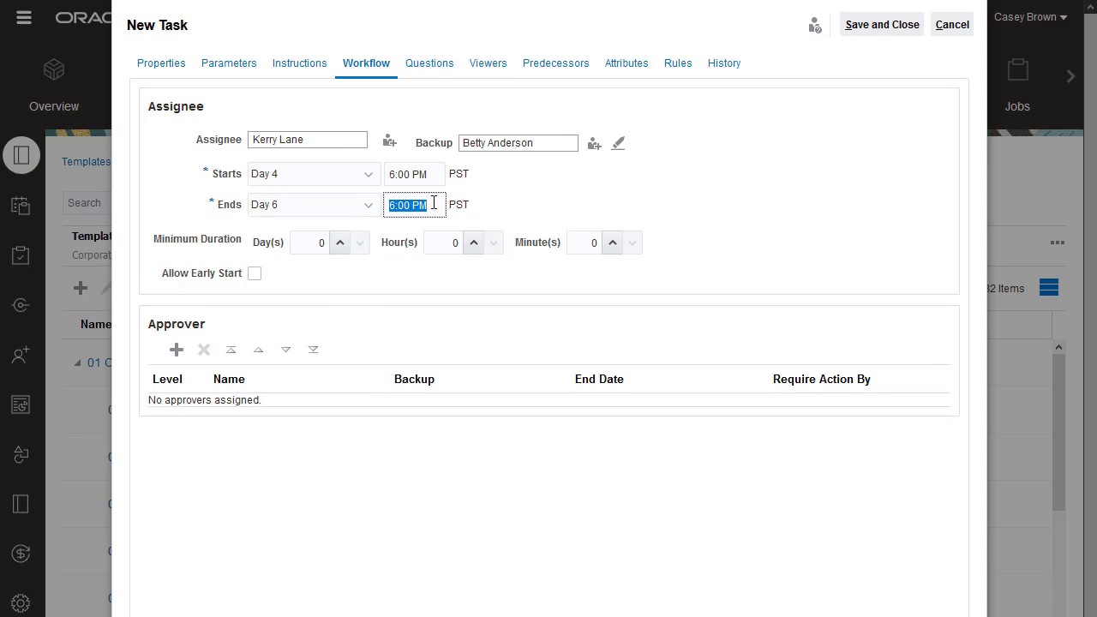
{"action": "type", "text": "2:00 AM"}
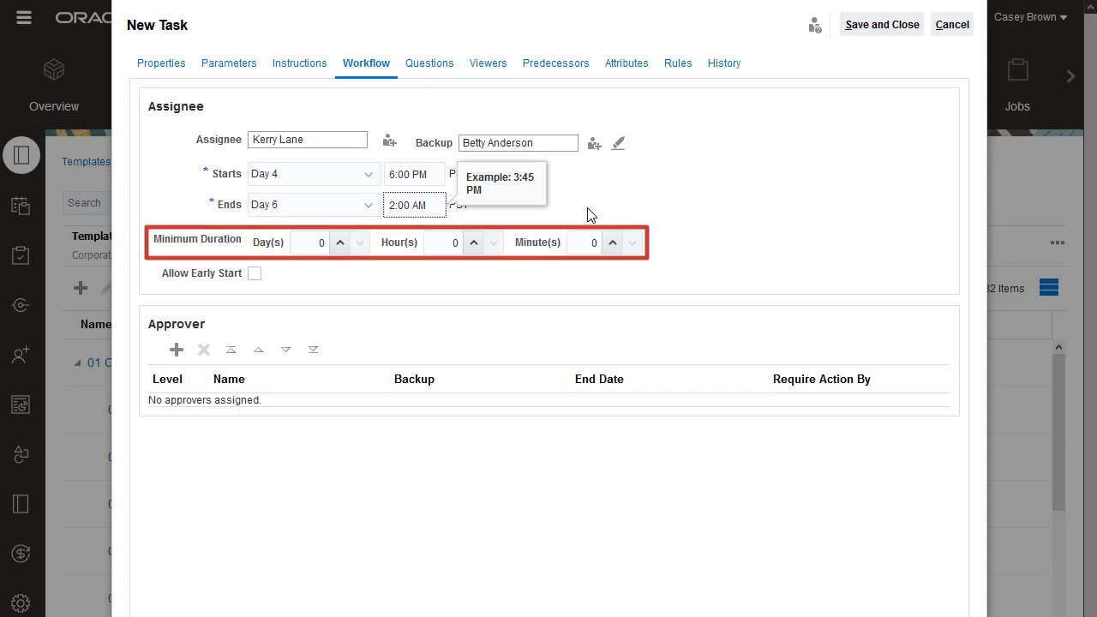
{"action": "left_click", "coordinate": [588, 214]}
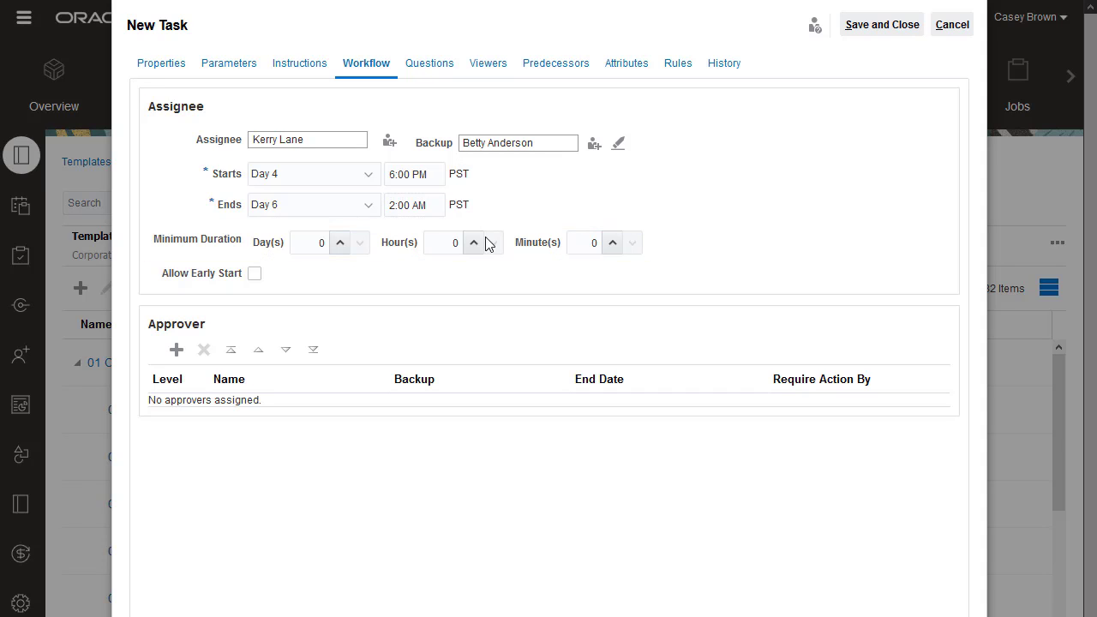
{"action": "left_click", "coordinate": [260, 281]}
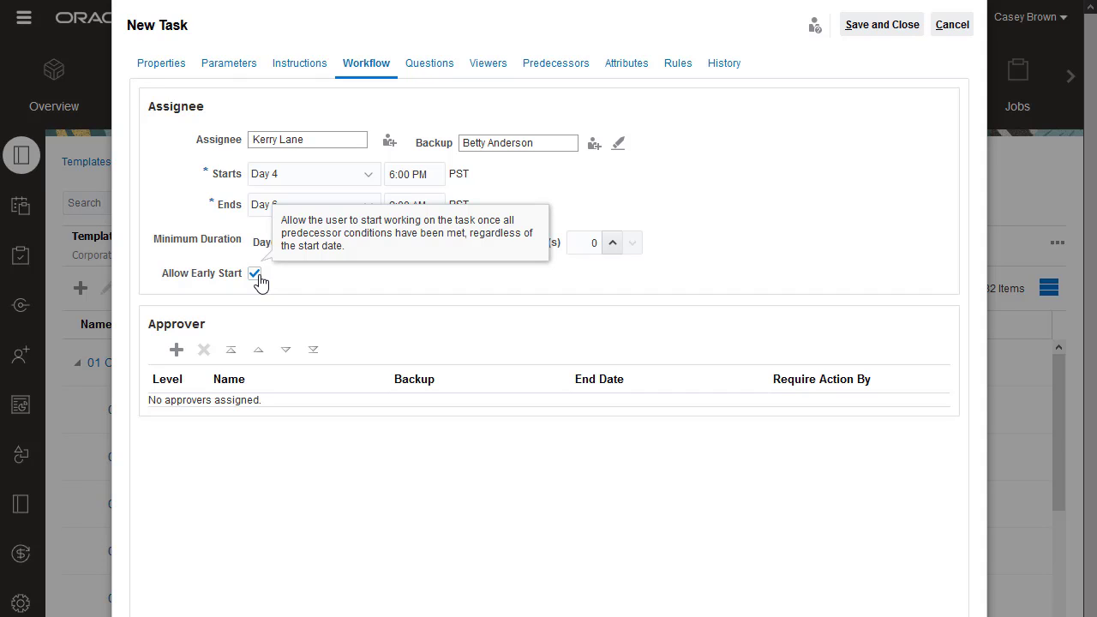
Step: Search all users and add the signed-in user as the task's level 1 approver
{"action": "left_click", "coordinate": [176, 350]}
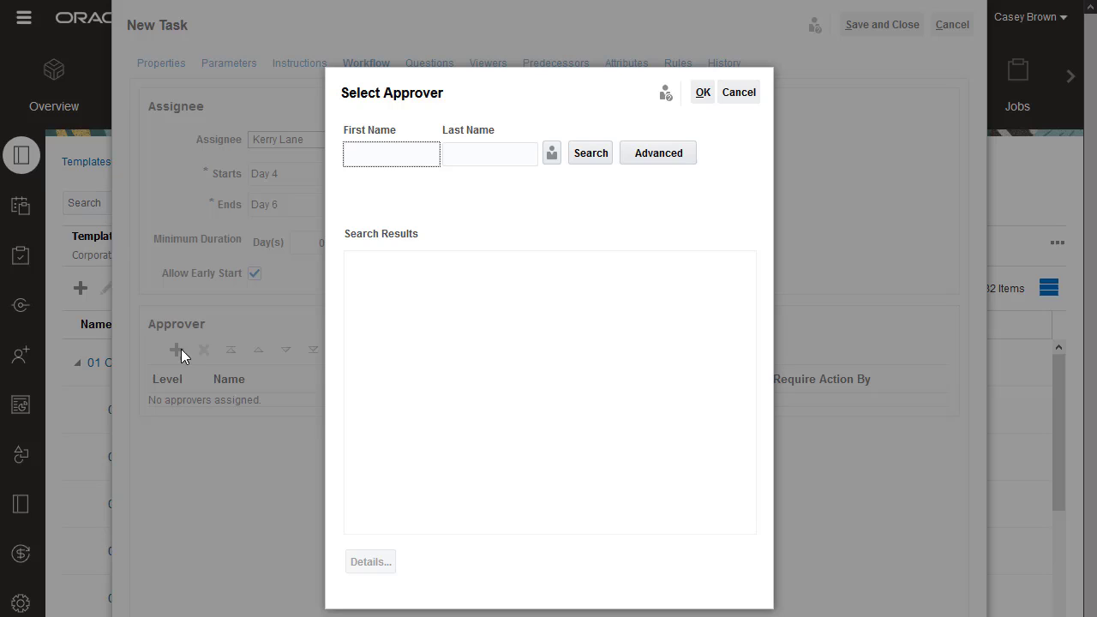
{"action": "left_click", "coordinate": [589, 162]}
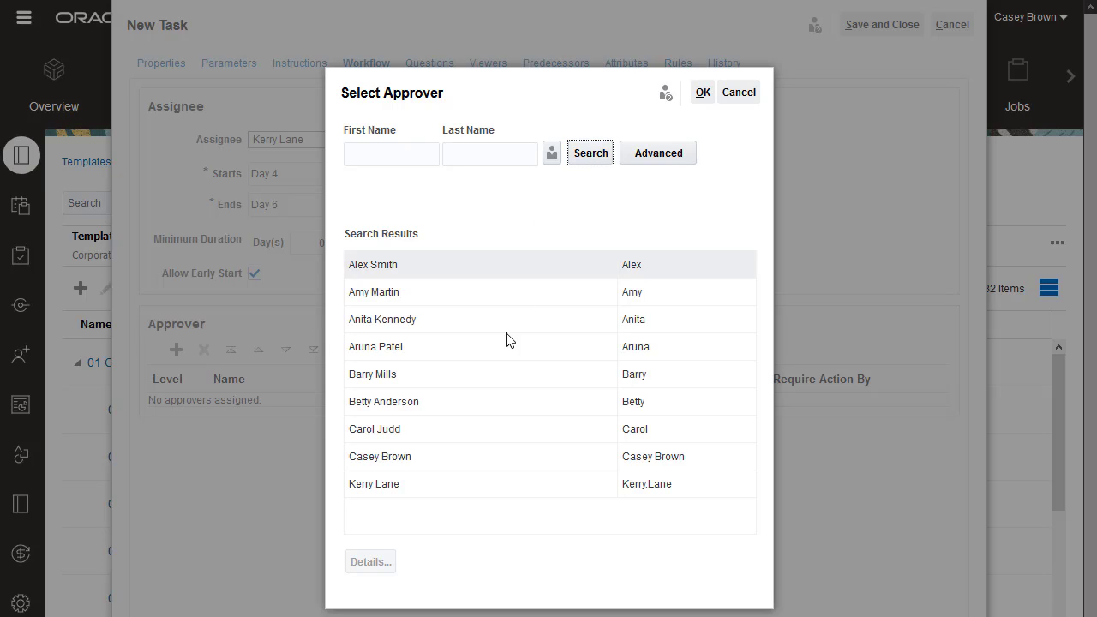
{"action": "left_click", "coordinate": [467, 456]}
{"action": "left_click", "coordinate": [702, 93]}
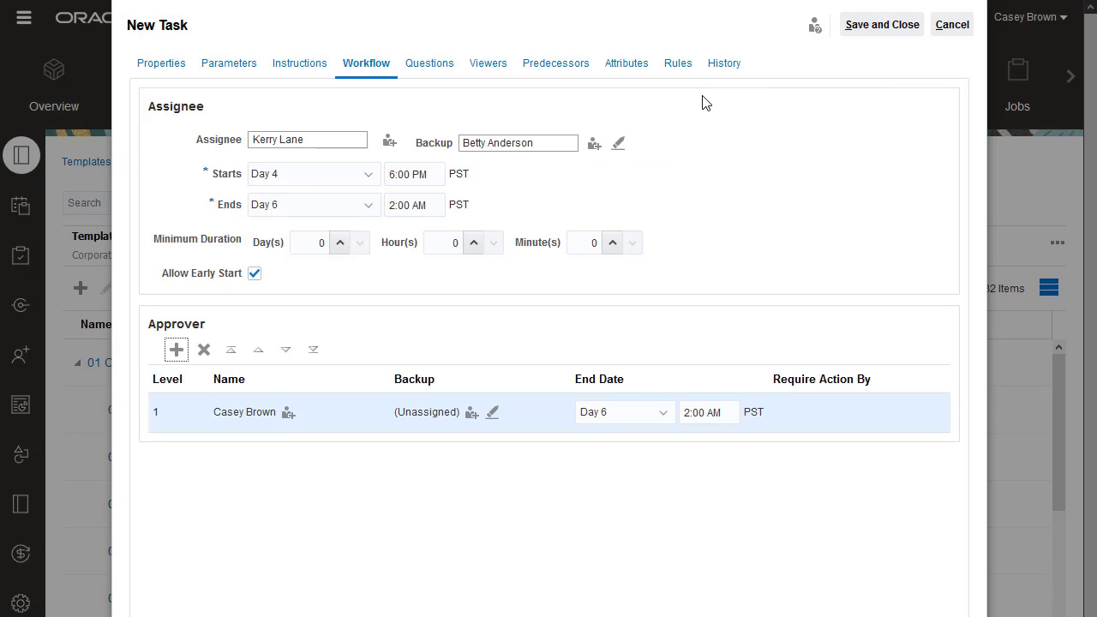
Step: Add the required Yes/No question "Did you comply with all company policies?" to the task for the Assignee role
{"action": "left_click", "coordinate": [439, 69]}
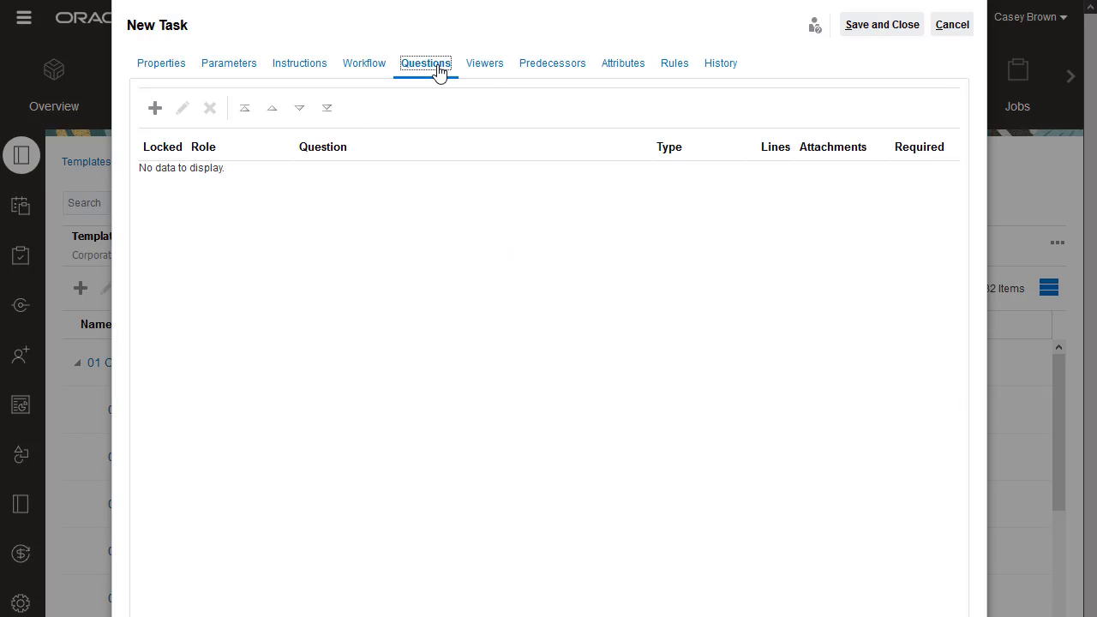
{"action": "left_click", "coordinate": [153, 109]}
{"action": "type", "text": "Did"}
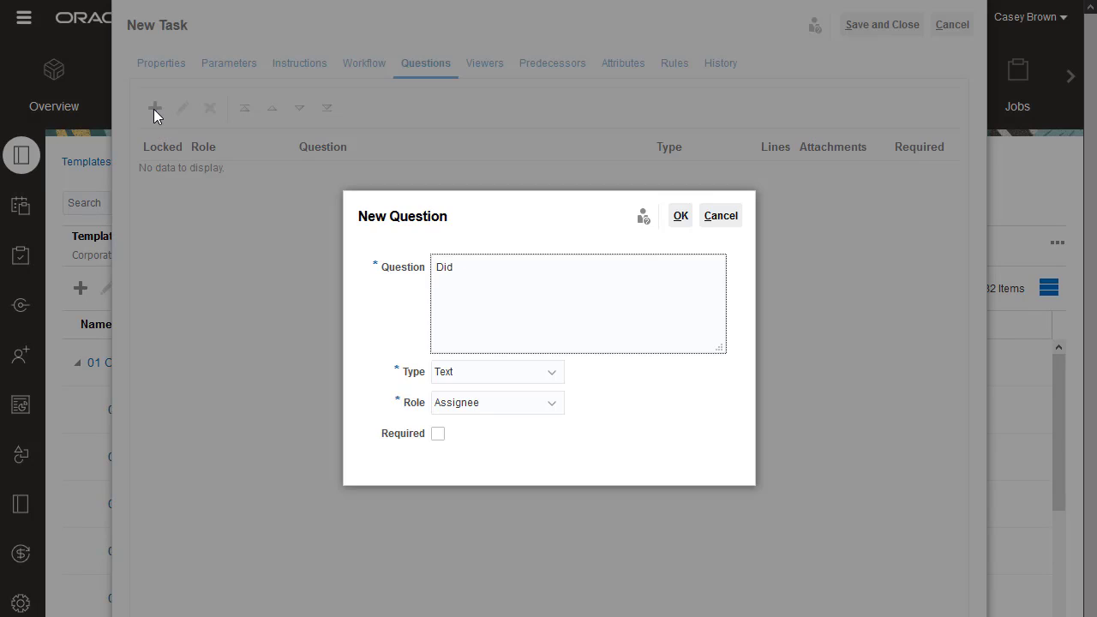
{"action": "type", "text": " you comply with all company policies?"}
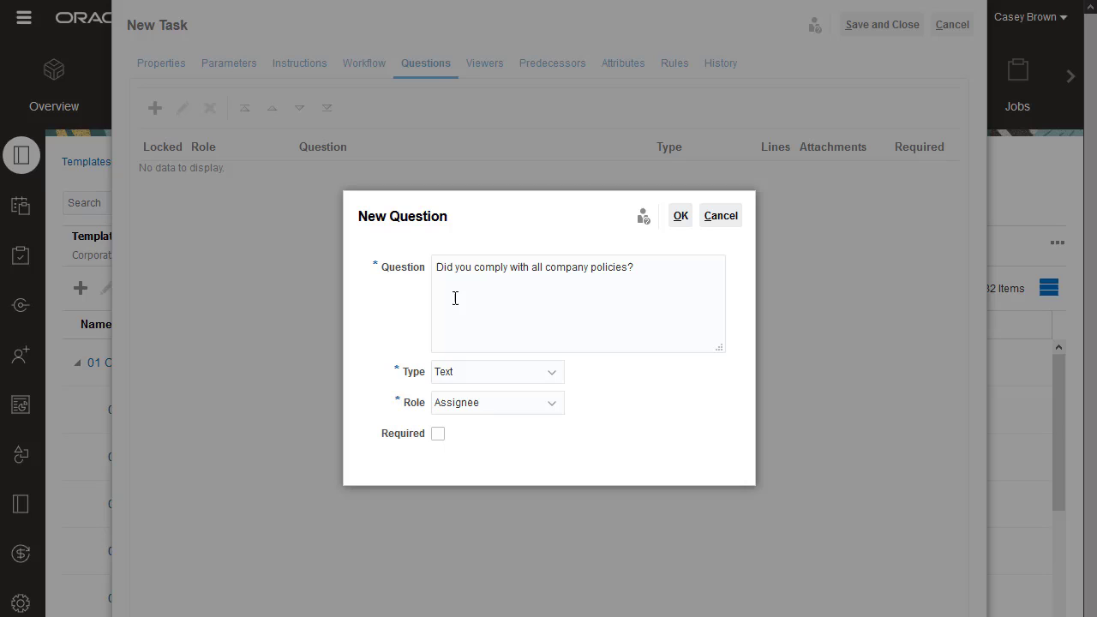
{"action": "left_click", "coordinate": [548, 381]}
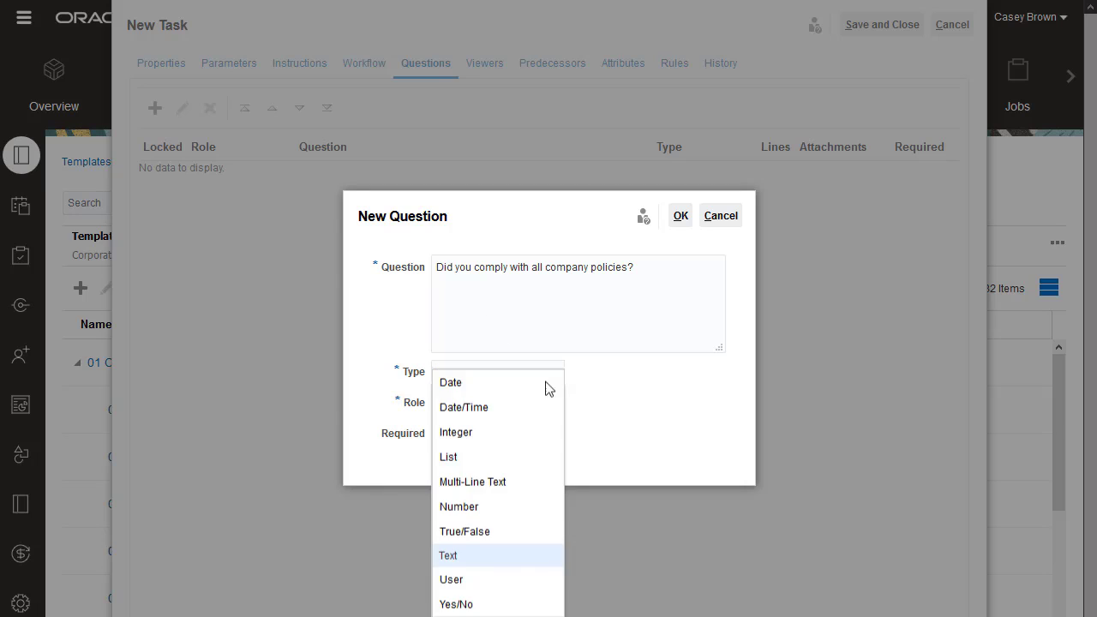
{"action": "left_click", "coordinate": [512, 605]}
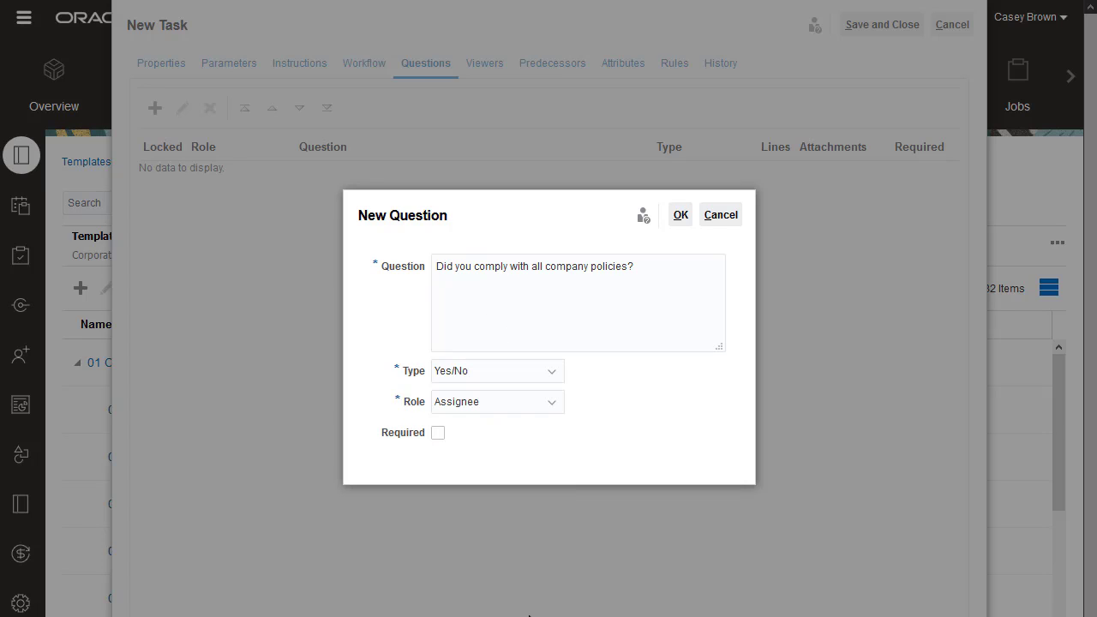
{"action": "left_click", "coordinate": [553, 405]}
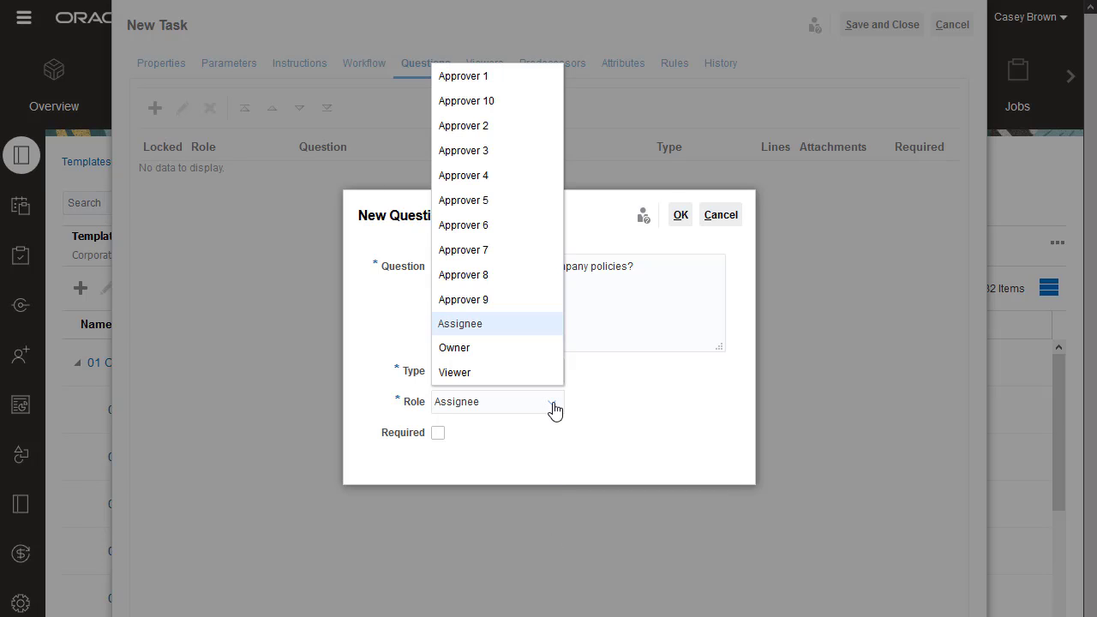
{"action": "left_click", "coordinate": [439, 435]}
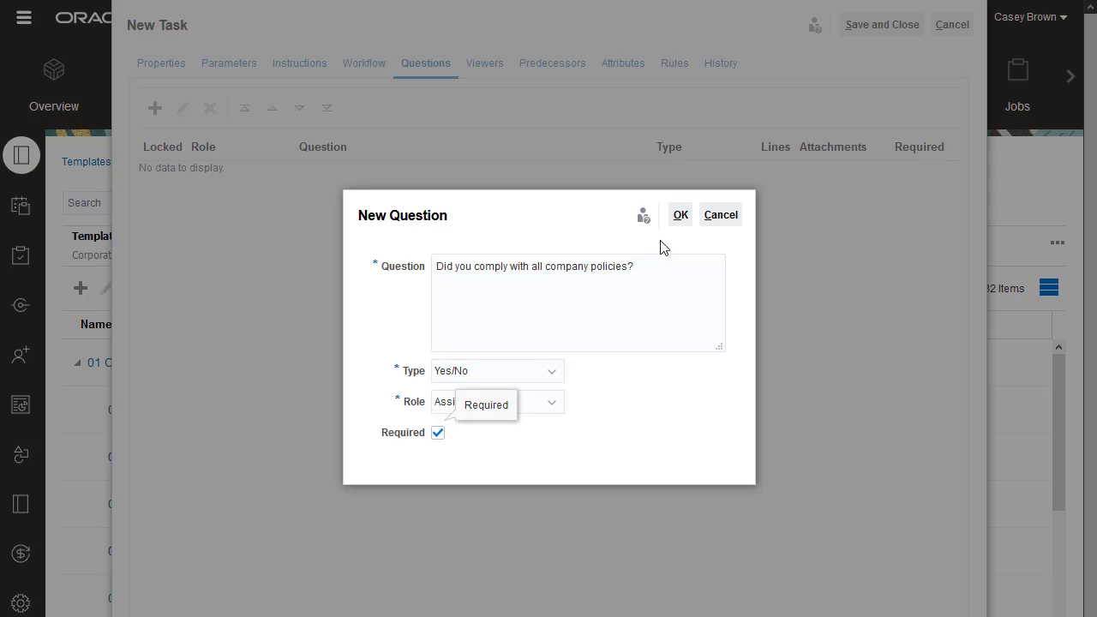
{"action": "left_click", "coordinate": [681, 215]}
Step: Search all users and add the first two listed people as viewers of the task
{"action": "left_click", "coordinate": [485, 69]}
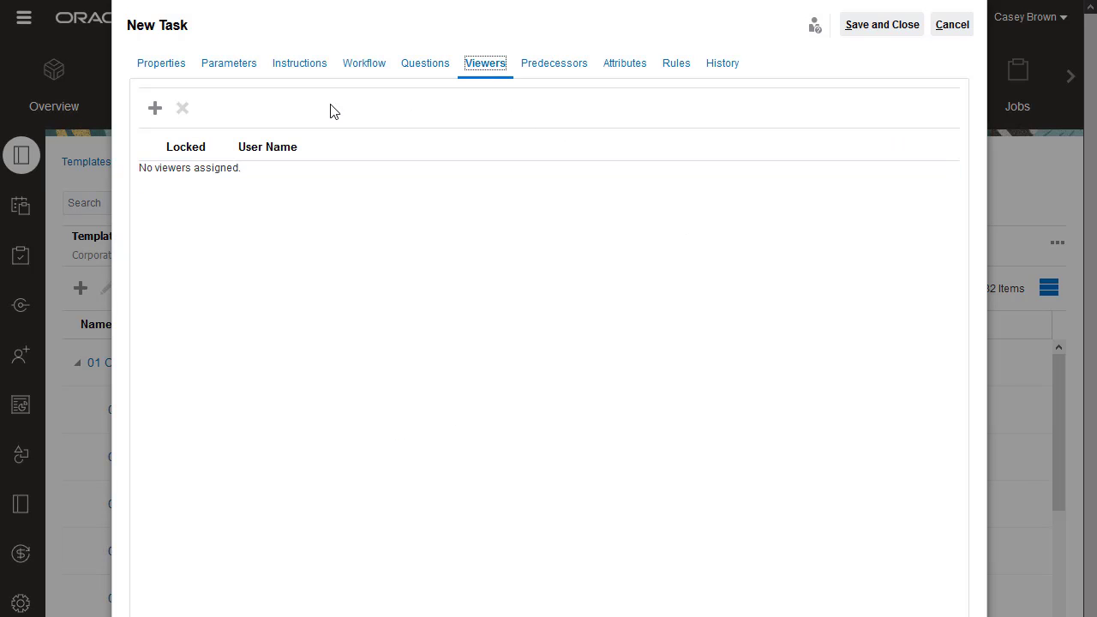
{"action": "left_click", "coordinate": [157, 110]}
{"action": "left_click", "coordinate": [420, 155]}
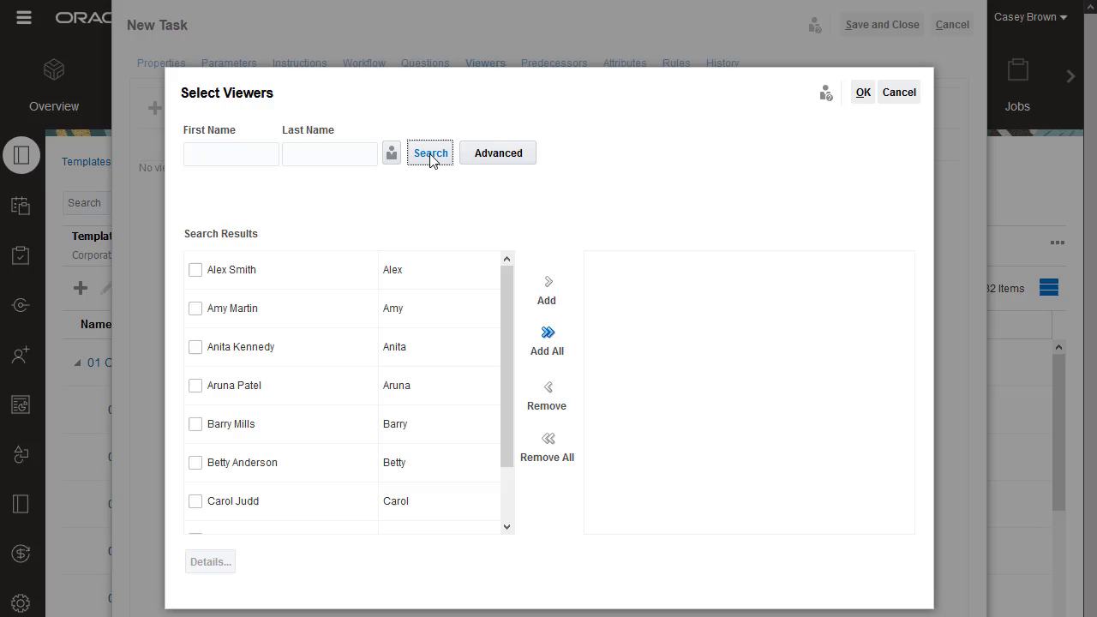
{"action": "left_click", "coordinate": [196, 271]}
{"action": "left_click", "coordinate": [196, 308]}
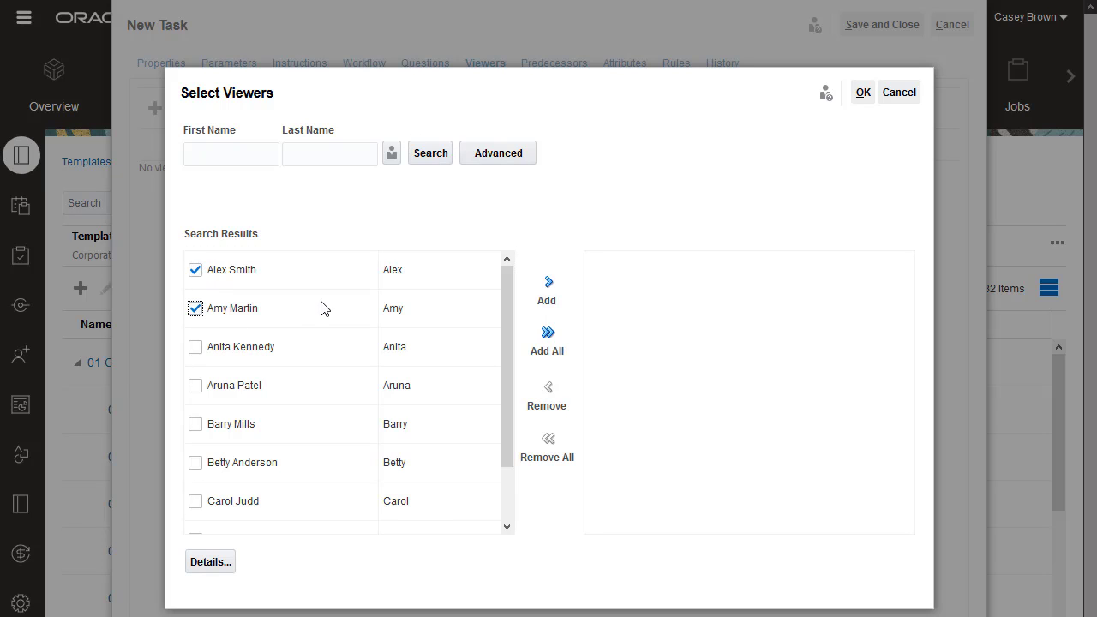
{"action": "left_click", "coordinate": [548, 282]}
{"action": "left_click", "coordinate": [862, 95]}
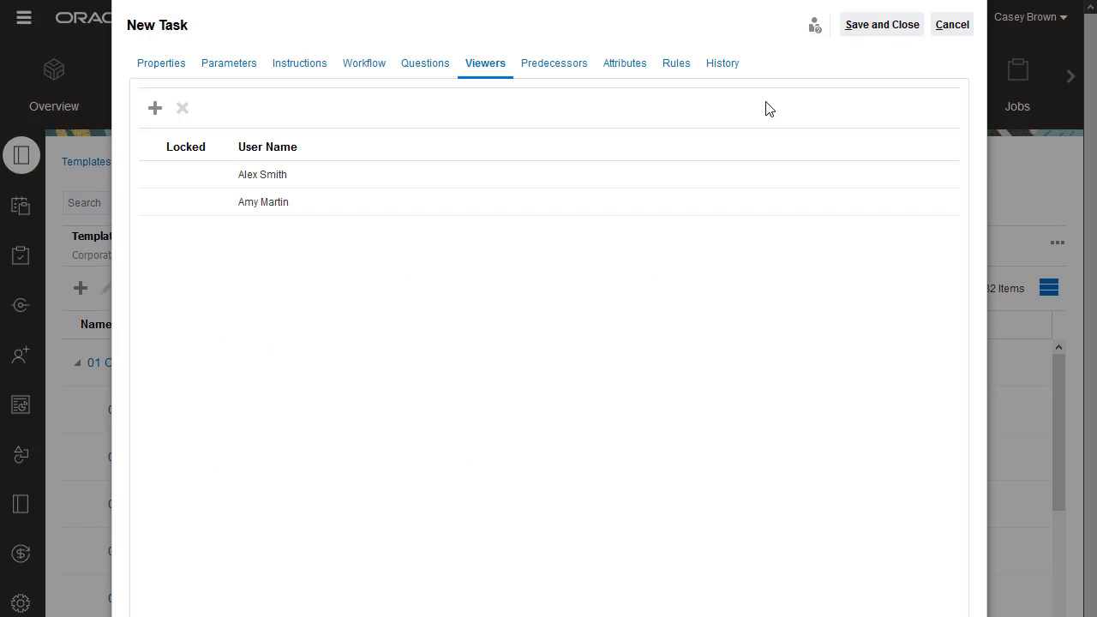
Step: Add "010 - Review New Accounts" from the Corporate Month Close template as a predecessor with the Finish to Start condition
{"action": "left_click", "coordinate": [552, 73]}
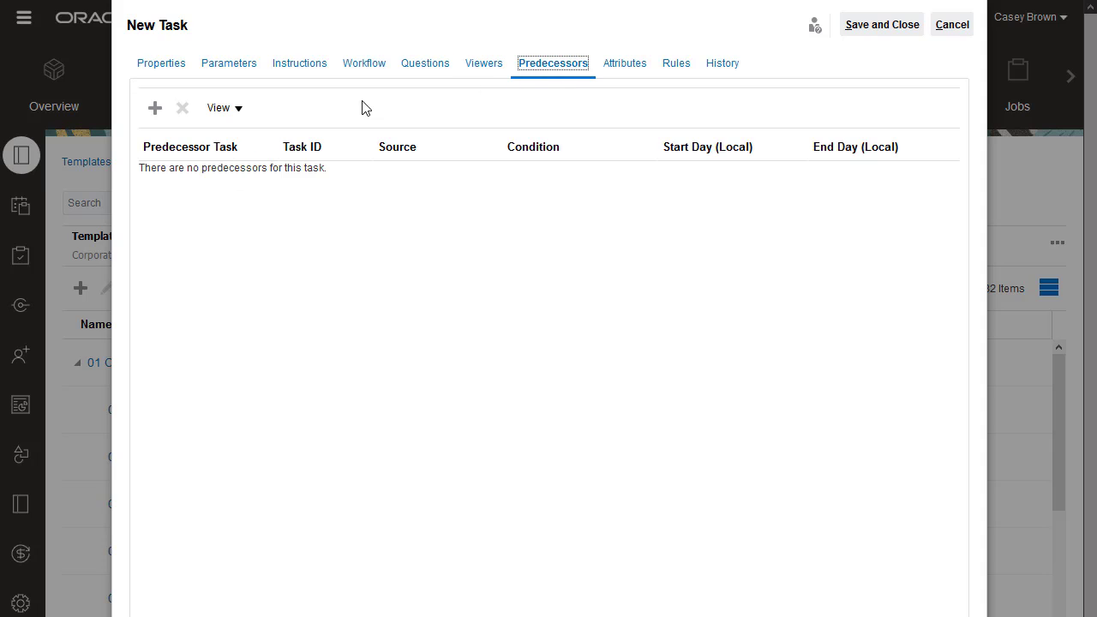
{"action": "left_click", "coordinate": [154, 109]}
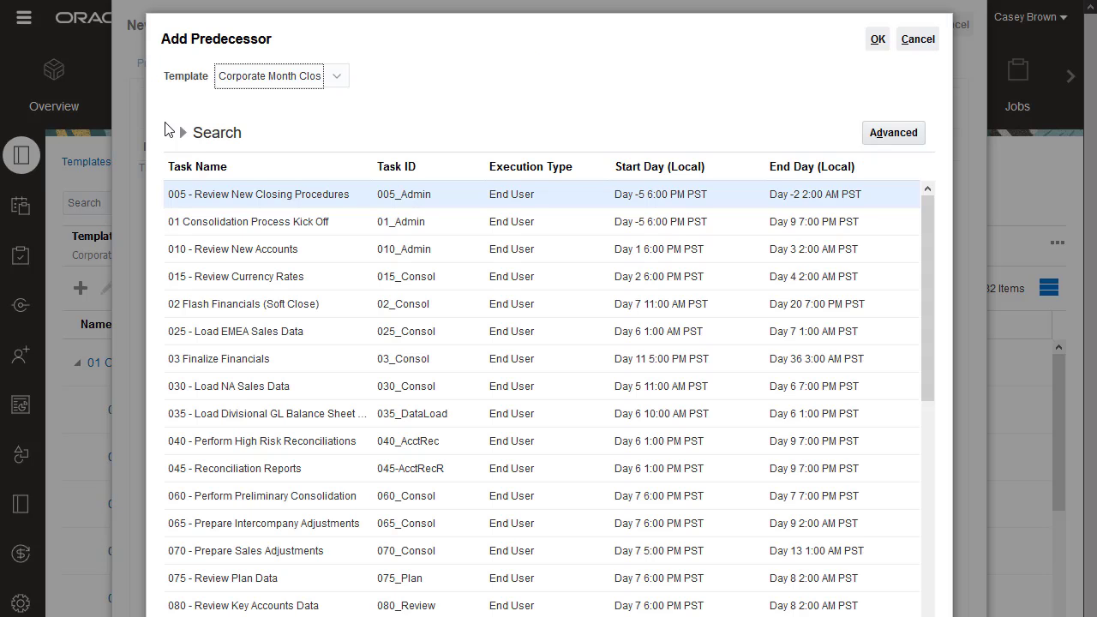
{"action": "left_click", "coordinate": [326, 258]}
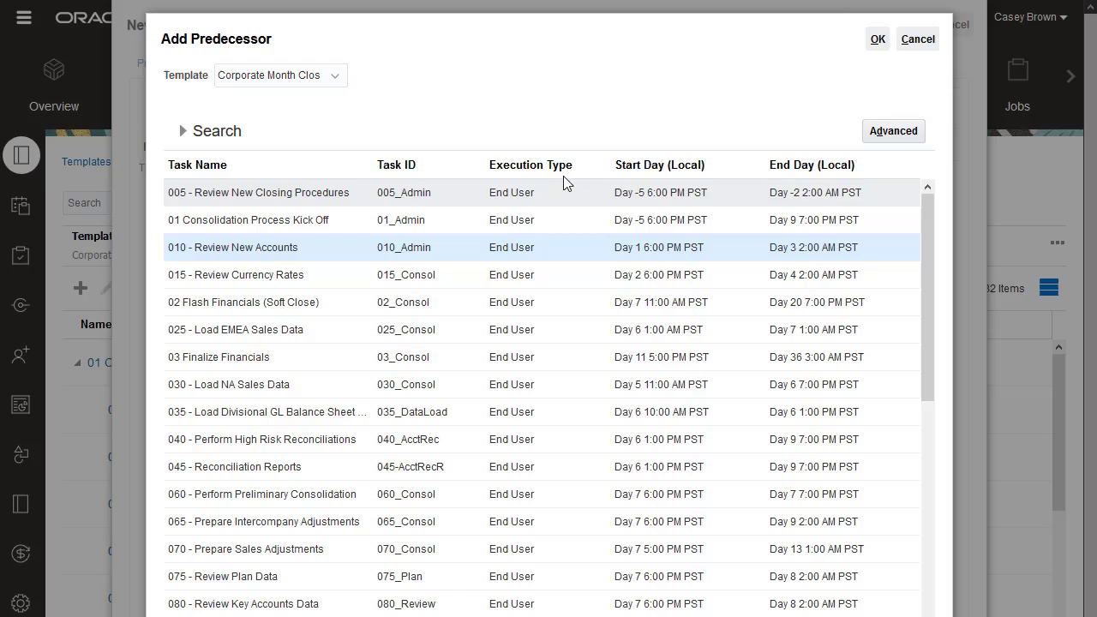
{"action": "left_click", "coordinate": [876, 41]}
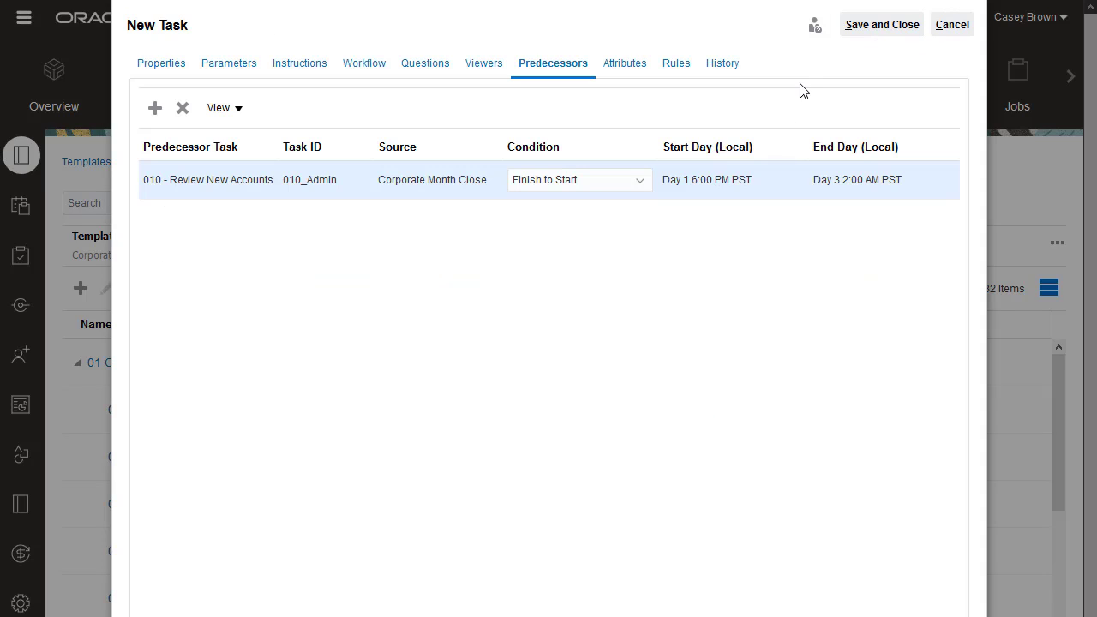
{"action": "left_click", "coordinate": [639, 181]}
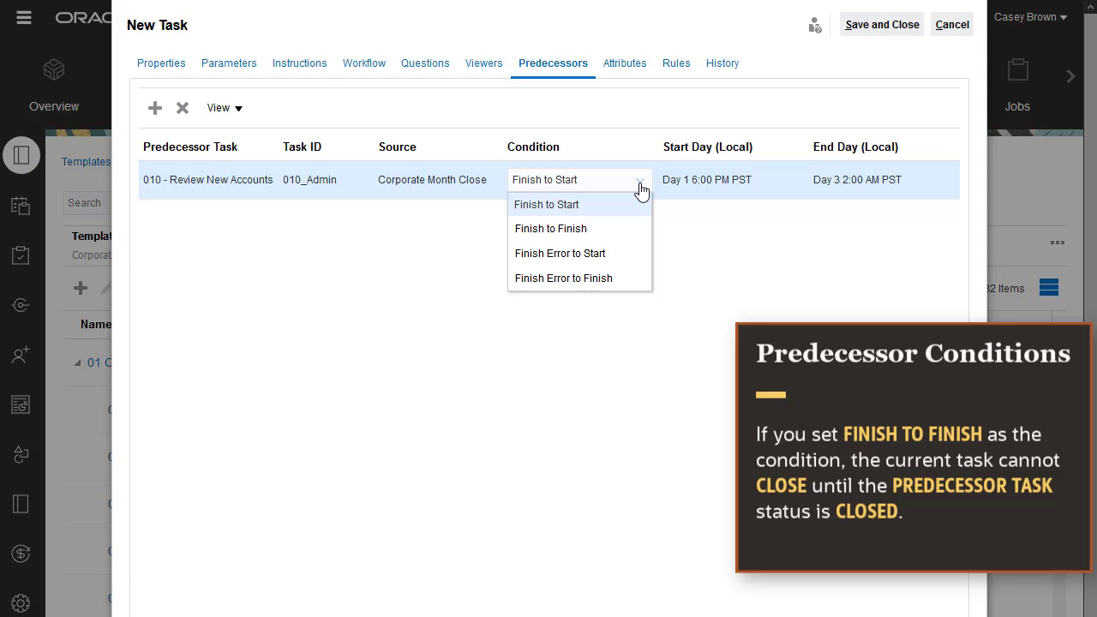
{"action": "left_click", "coordinate": [627, 206]}
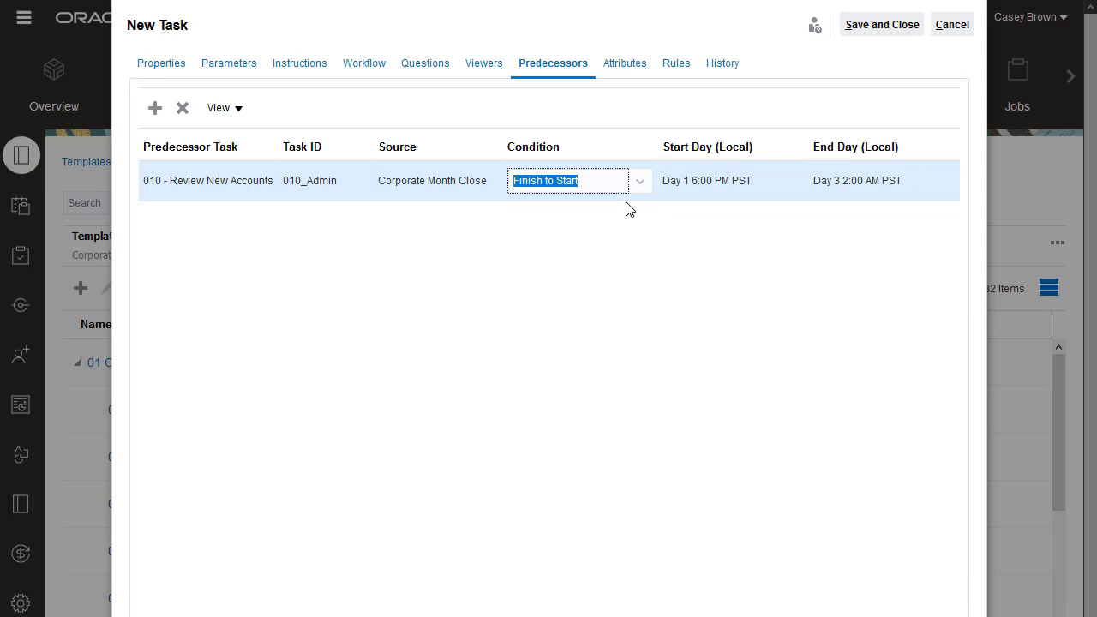
Step: Assign the Data Load attribute to the task with the value Yes
{"action": "left_click", "coordinate": [606, 69]}
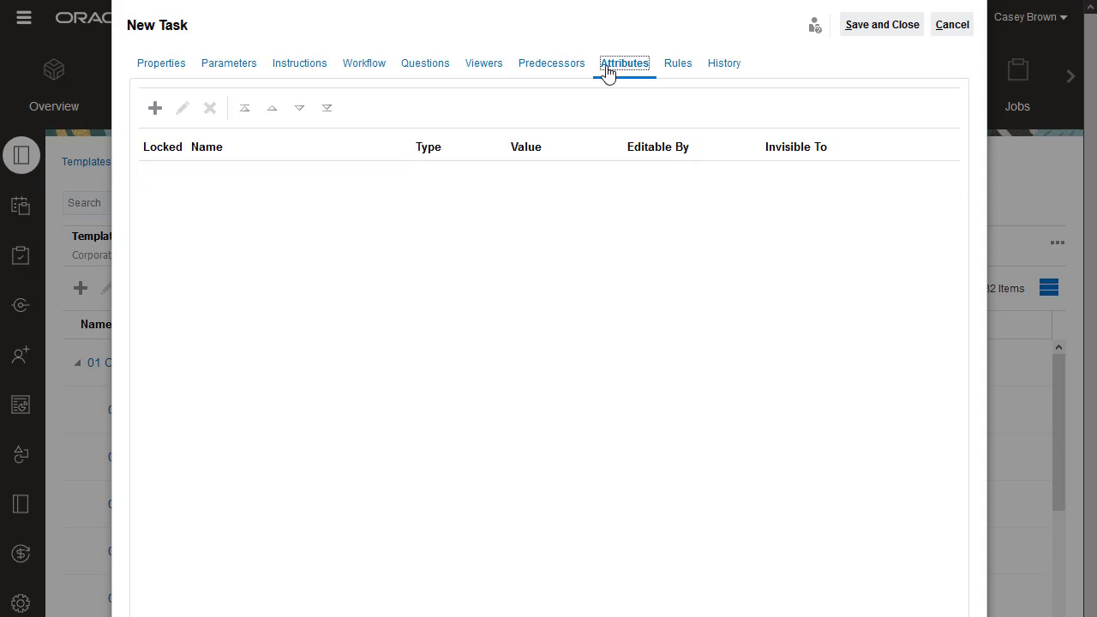
{"action": "left_click", "coordinate": [156, 112]}
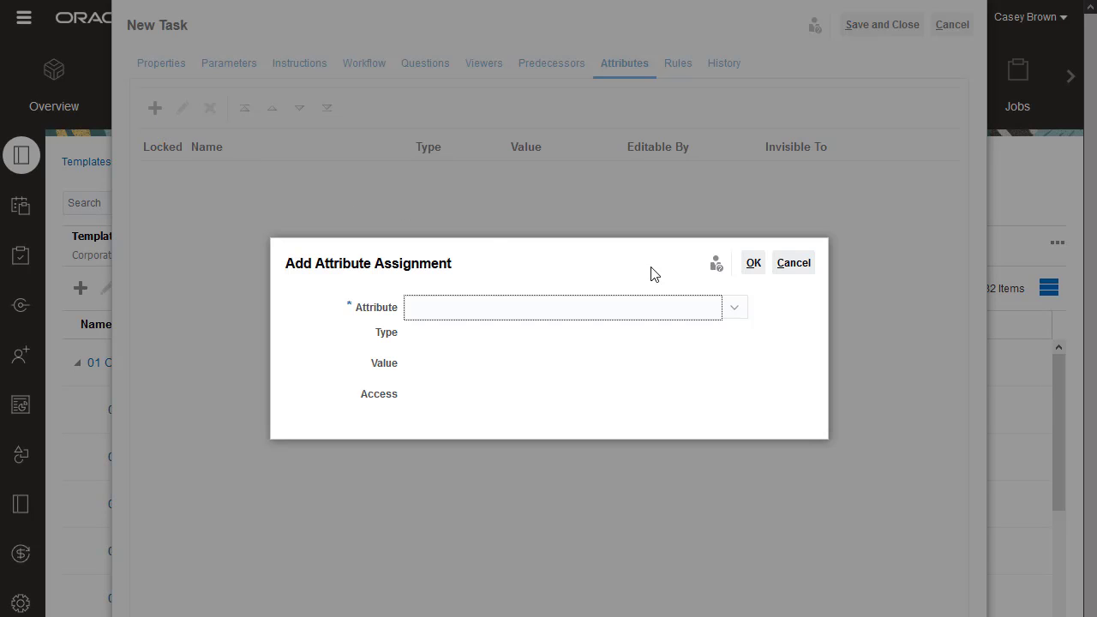
{"action": "left_click", "coordinate": [735, 311]}
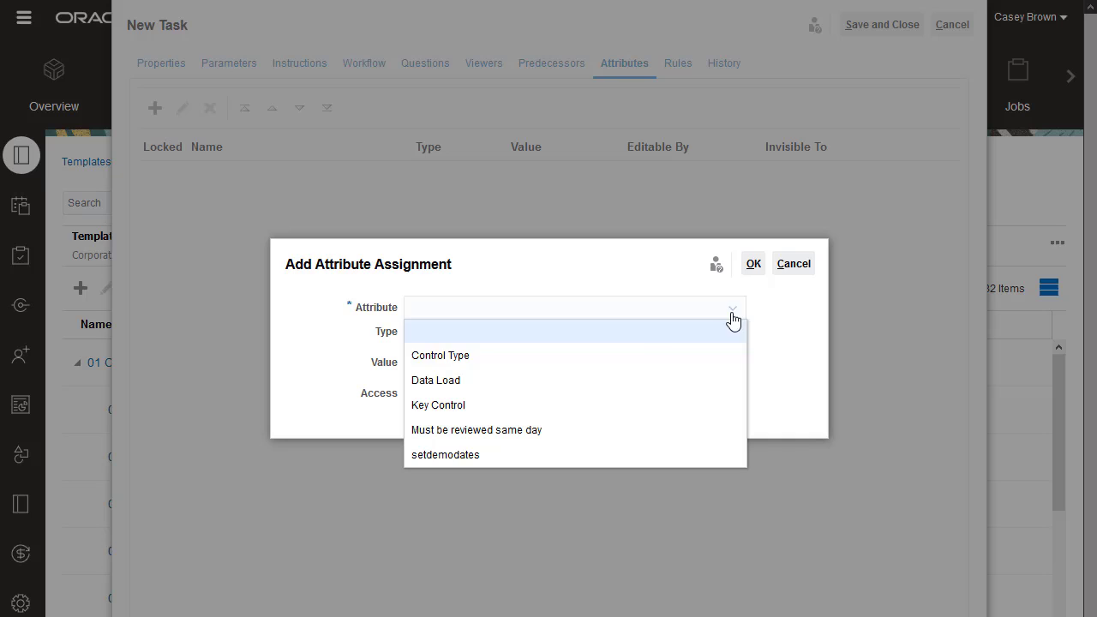
{"action": "left_click", "coordinate": [599, 380]}
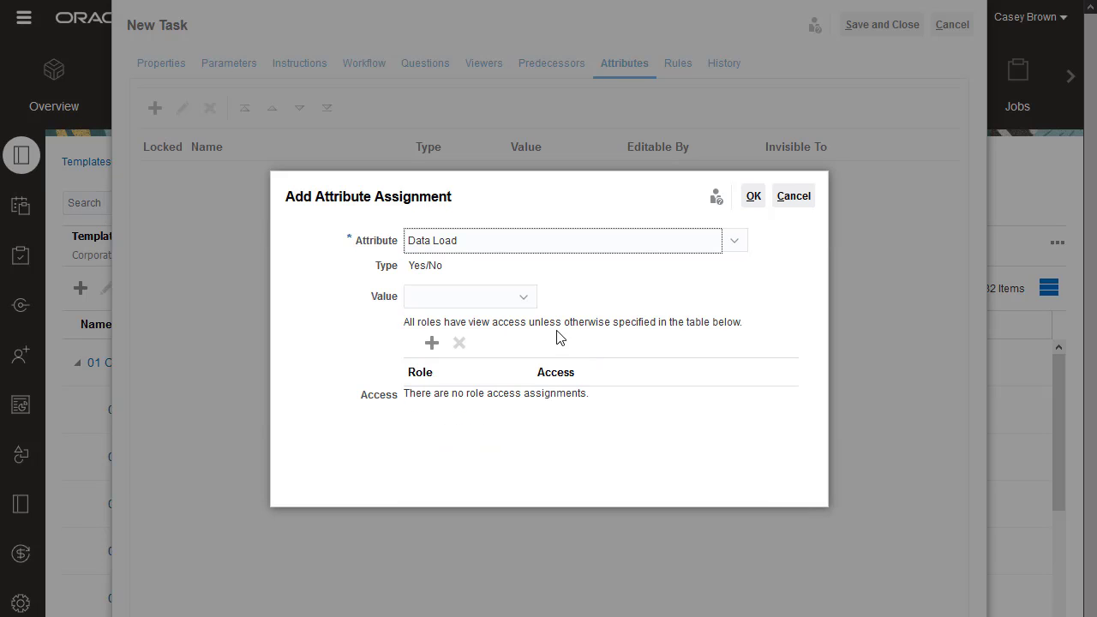
{"action": "left_click", "coordinate": [523, 296]}
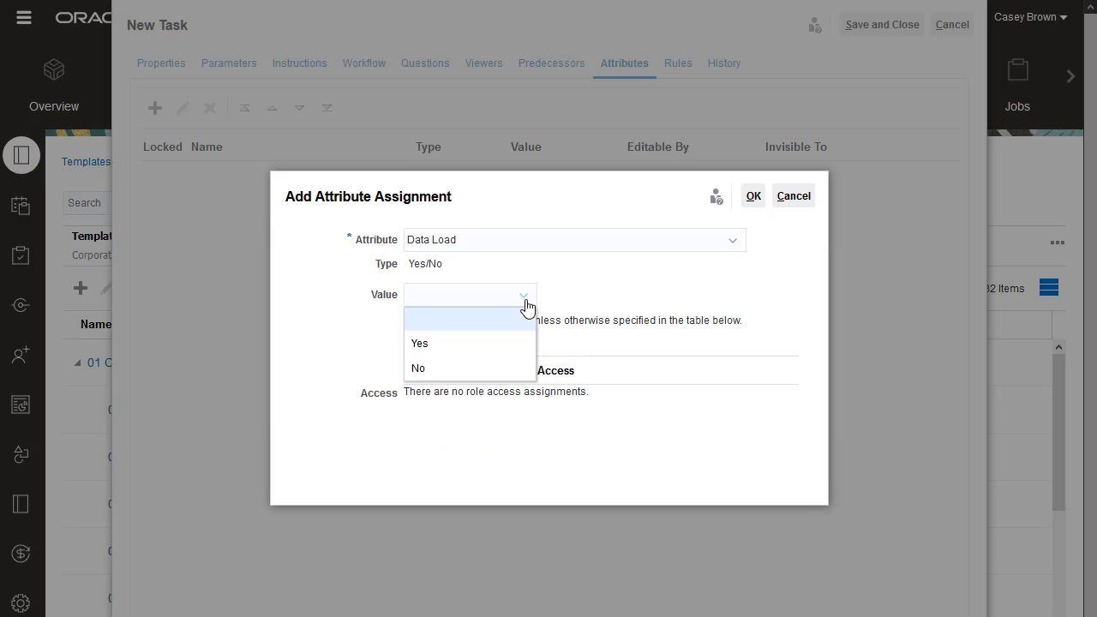
{"action": "left_click", "coordinate": [529, 343]}
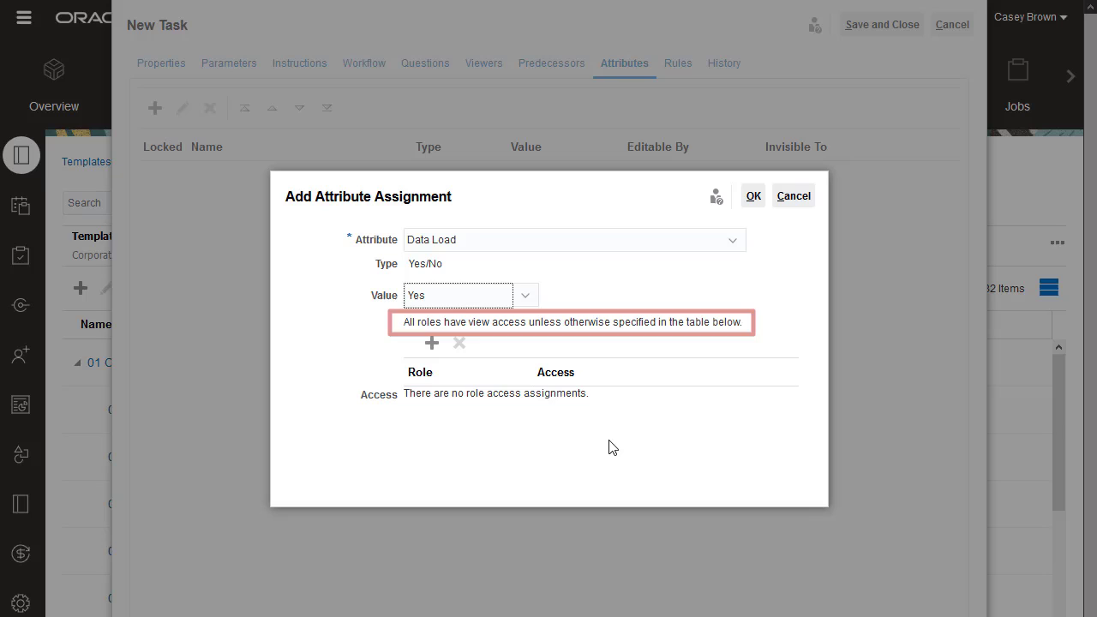
{"action": "left_click", "coordinate": [754, 198]}
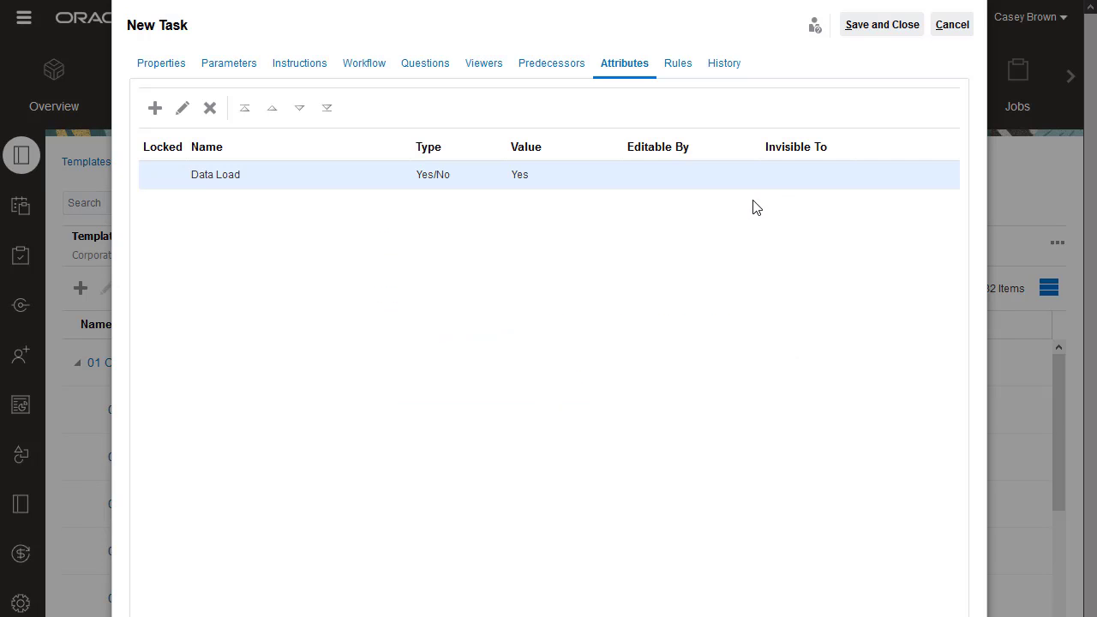
Step: Review the new task's rules, and save and close the task
{"action": "left_click", "coordinate": [678, 65]}
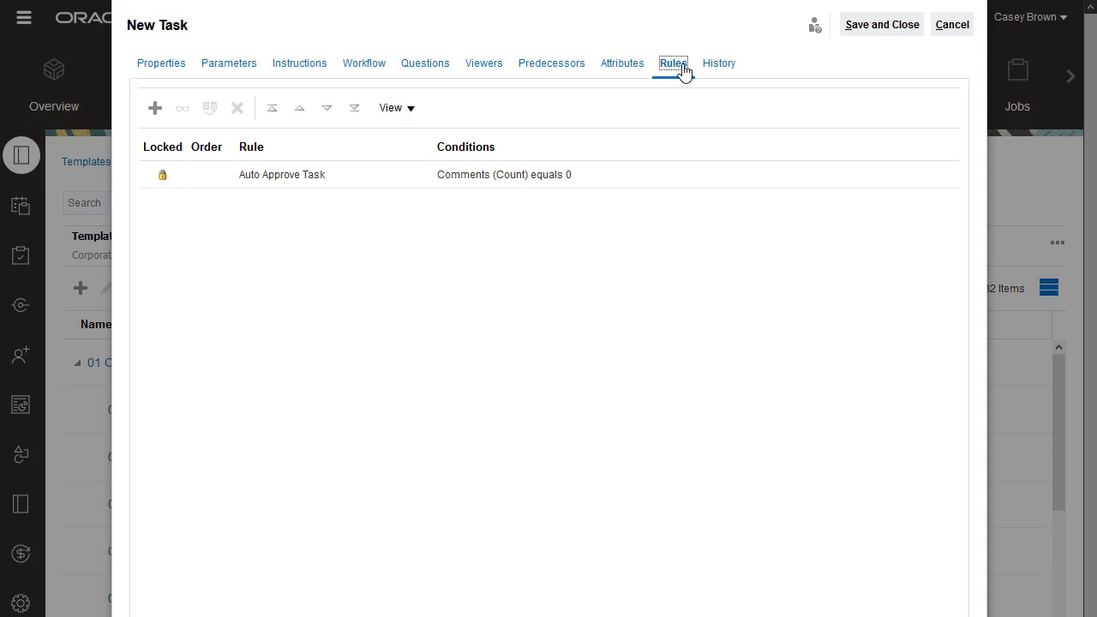
{"action": "left_click", "coordinate": [871, 31]}
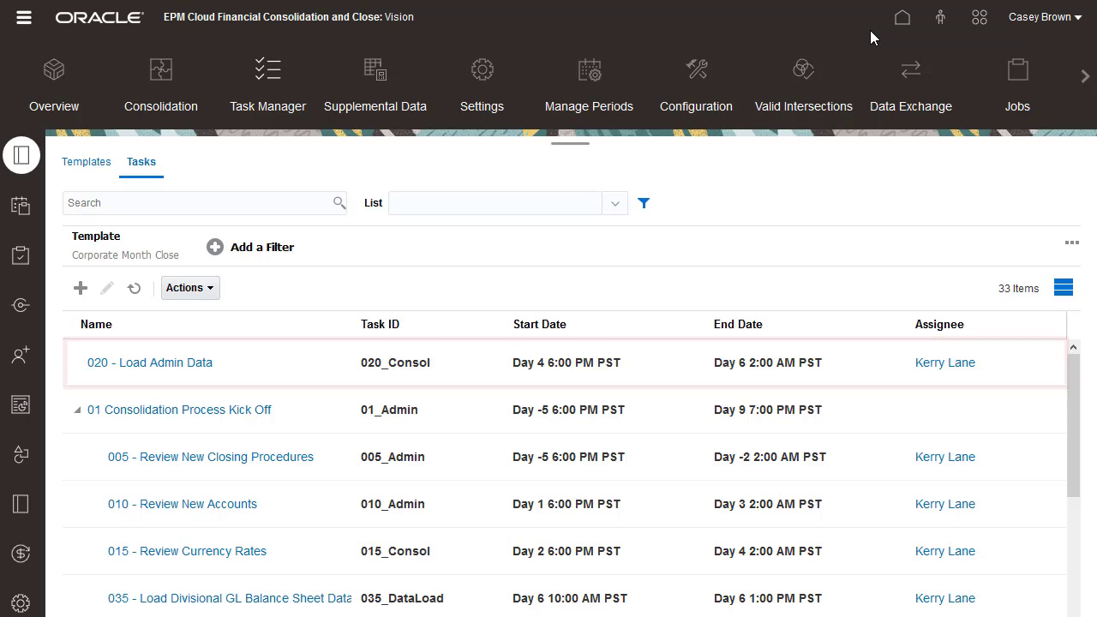
Step: Add "020 - Load Admin Data" as a child of the parent task "01 Consolidation Process Kick Off" and save the parent task
{"action": "left_click", "coordinate": [180, 411]}
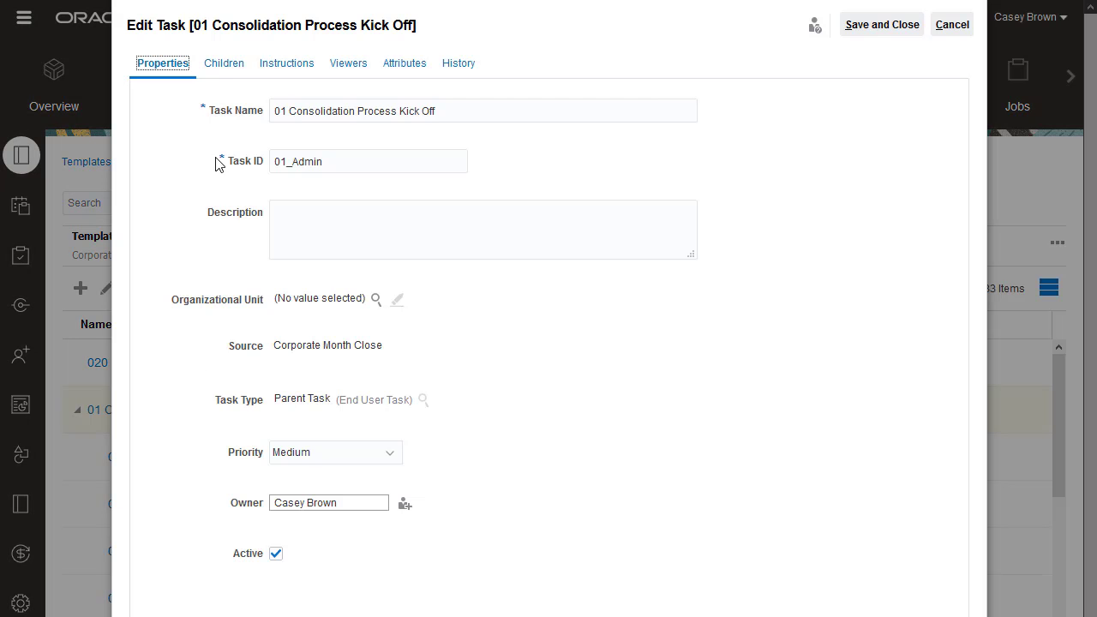
{"action": "left_click", "coordinate": [222, 64]}
{"action": "left_click", "coordinate": [269, 133]}
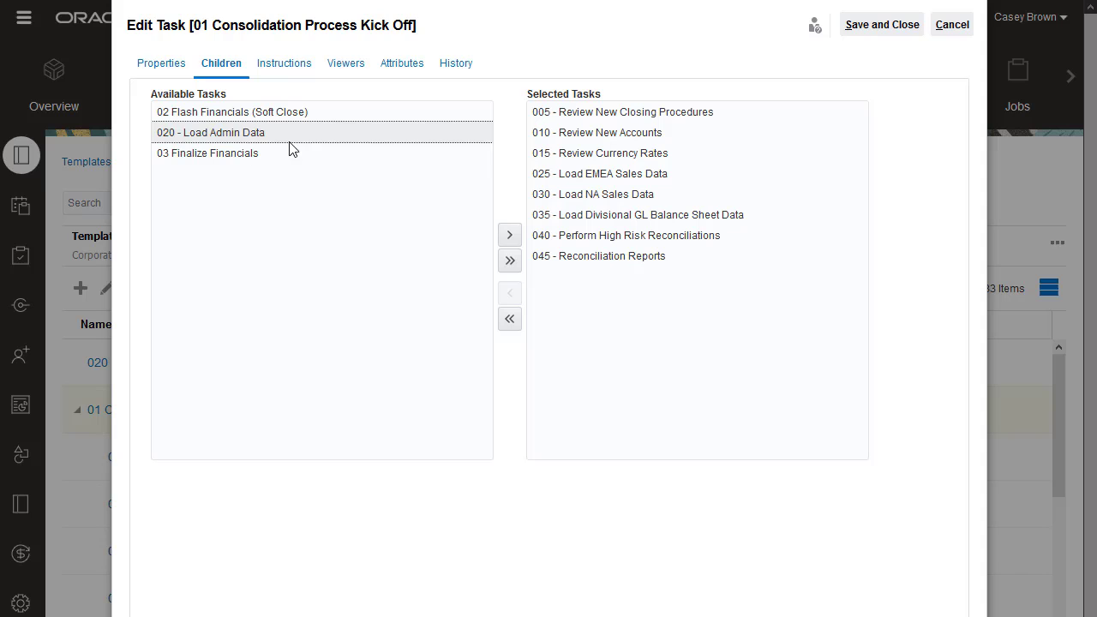
{"action": "left_click", "coordinate": [509, 235]}
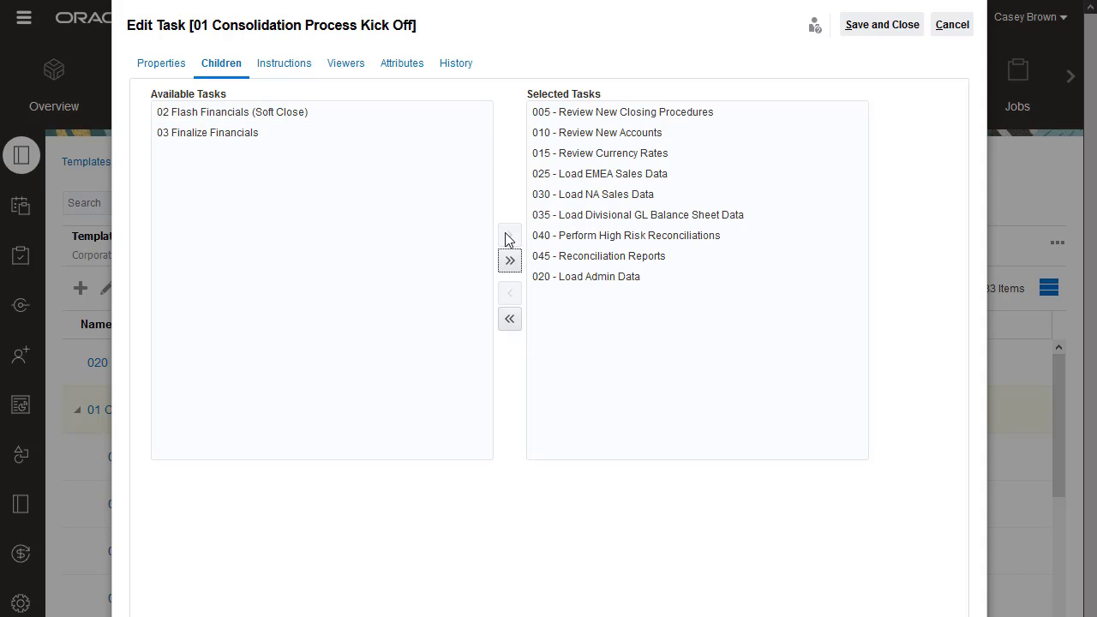
{"action": "left_click", "coordinate": [870, 31]}
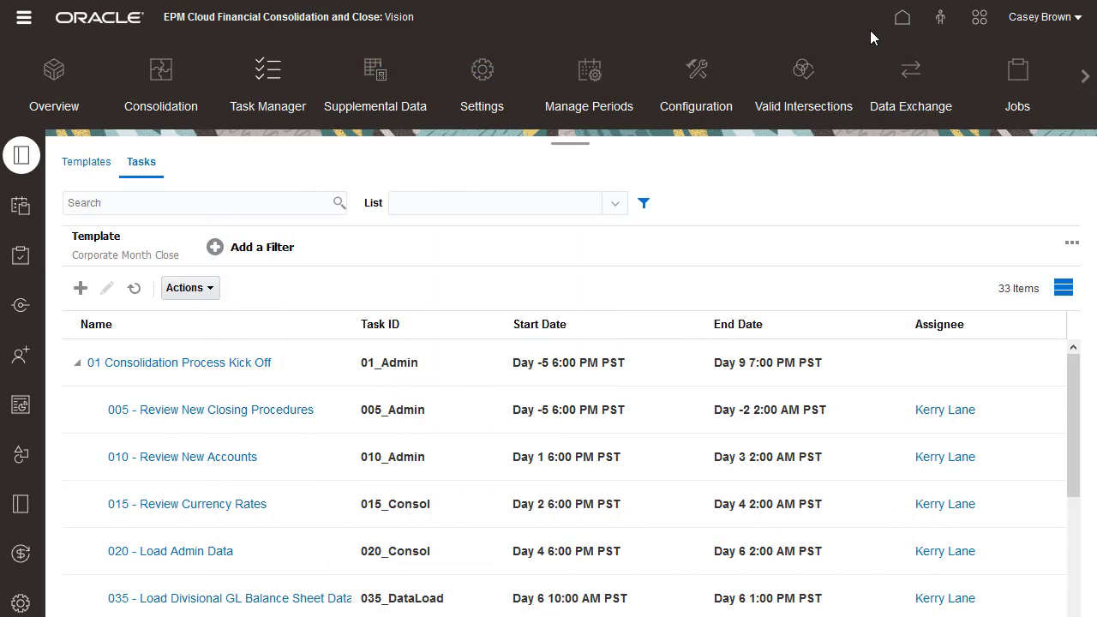
Step: Import tasks from CorporateMonthCloseTasks_.csv in the TaskImport folder with the Replace import type, MM/dd/yyyy date format and comma delimiter
{"action": "left_click", "coordinate": [210, 289]}
{"action": "left_click", "coordinate": [221, 419]}
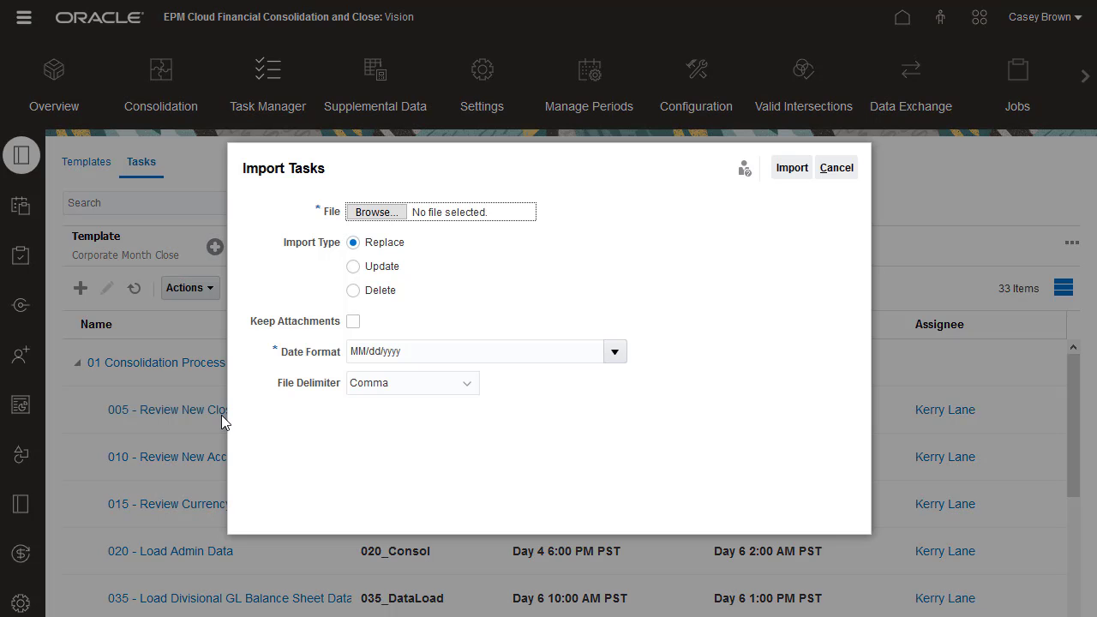
{"action": "left_click", "coordinate": [377, 214]}
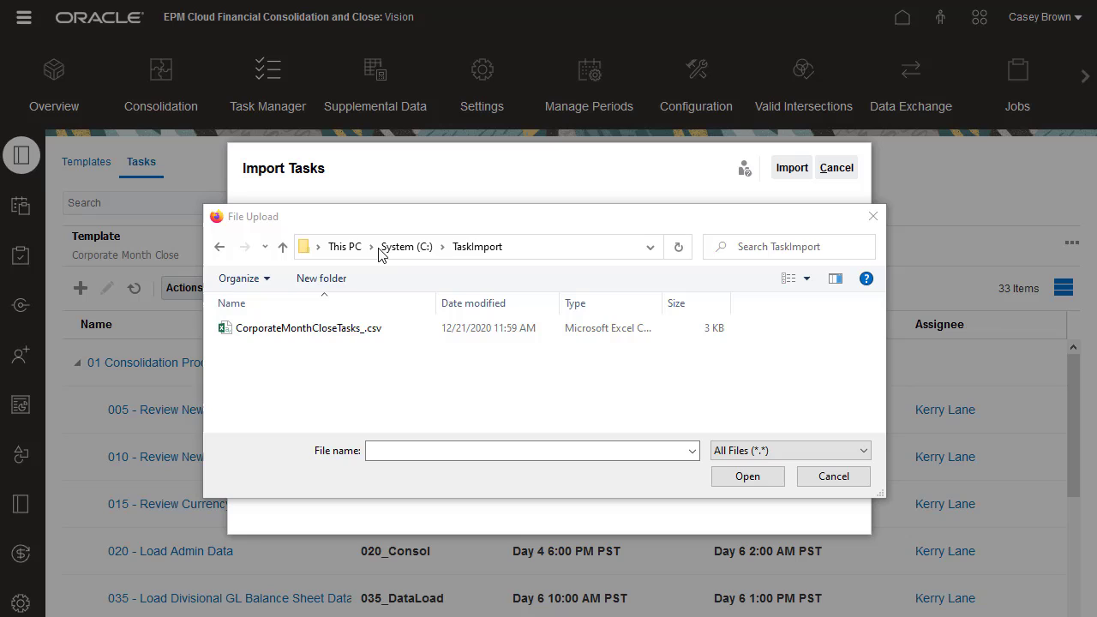
{"action": "left_click", "coordinate": [403, 330]}
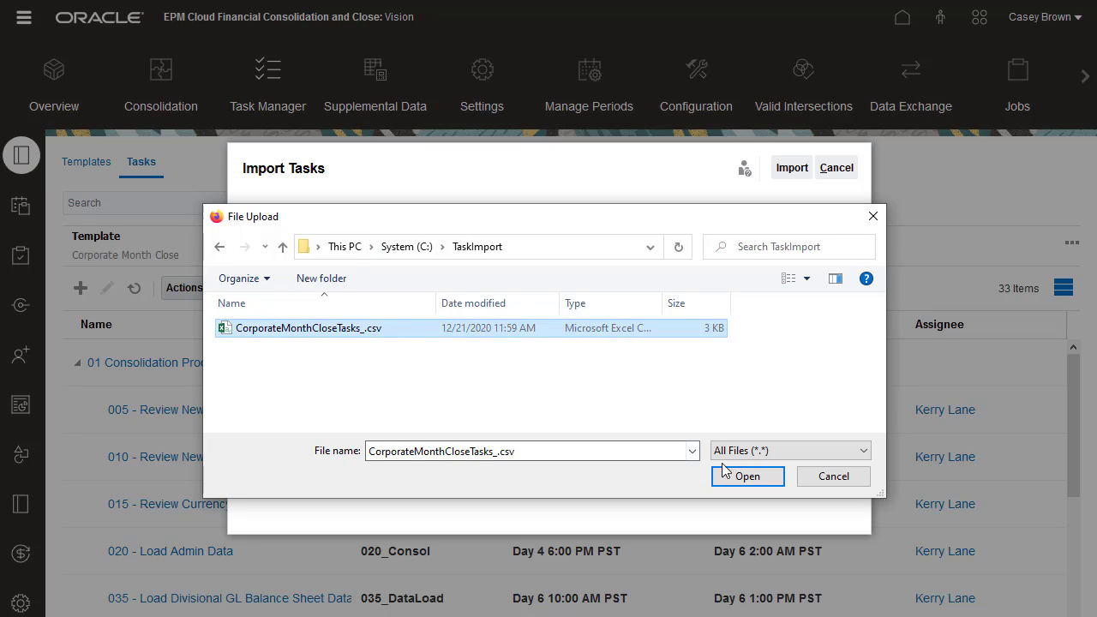
{"action": "left_click", "coordinate": [754, 477]}
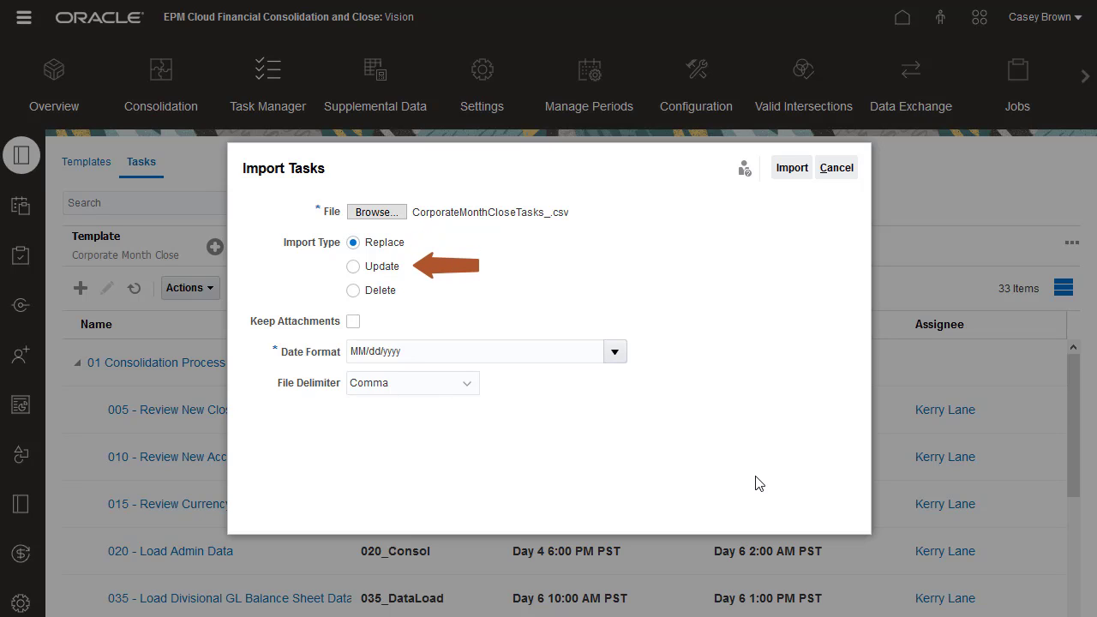
{"action": "left_click", "coordinate": [794, 170]}
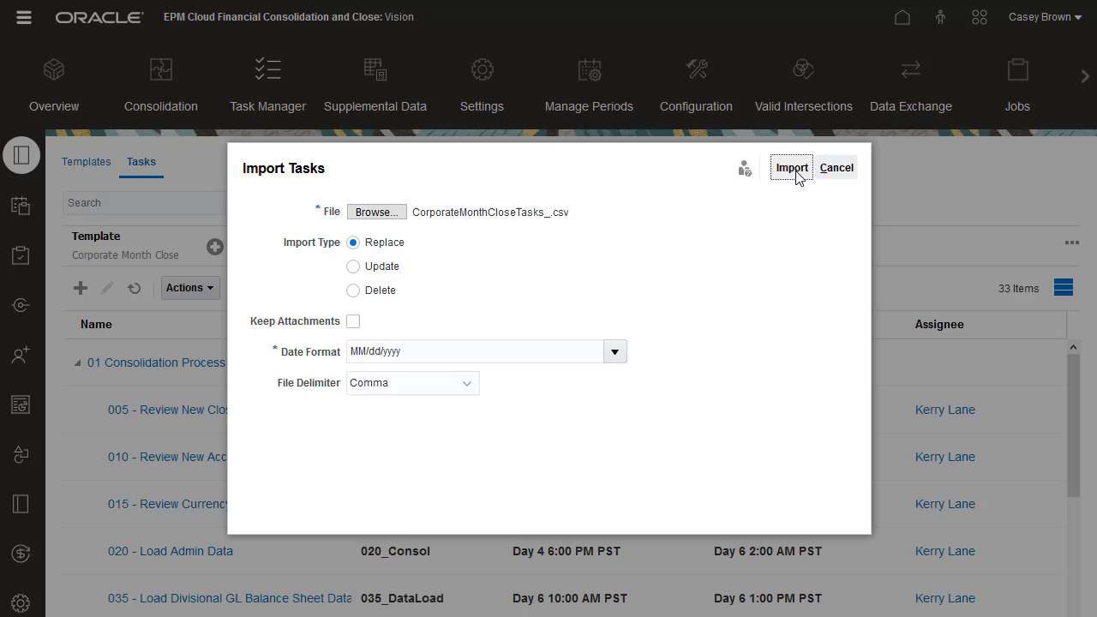